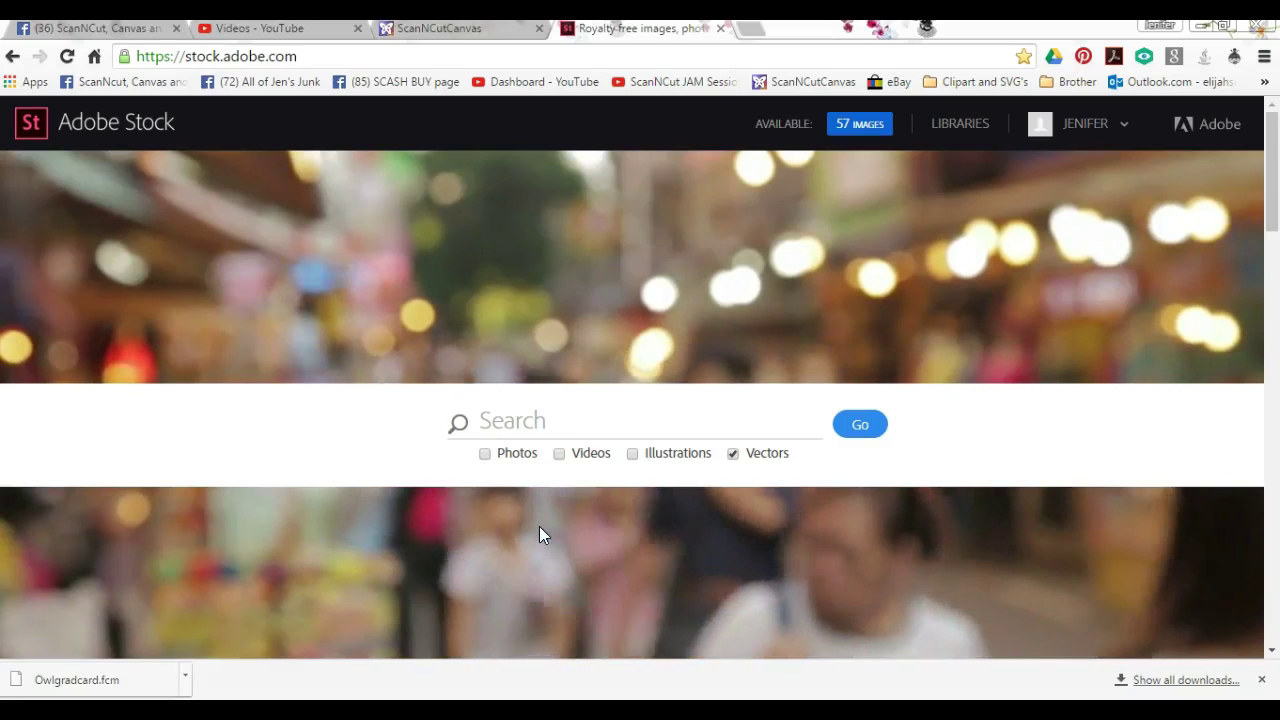
# Reset the page zoom and open the Vecteezy 'Download Free Vector Art' bookmark from Clipart and SVG's
pyautogui.click(660, 380)
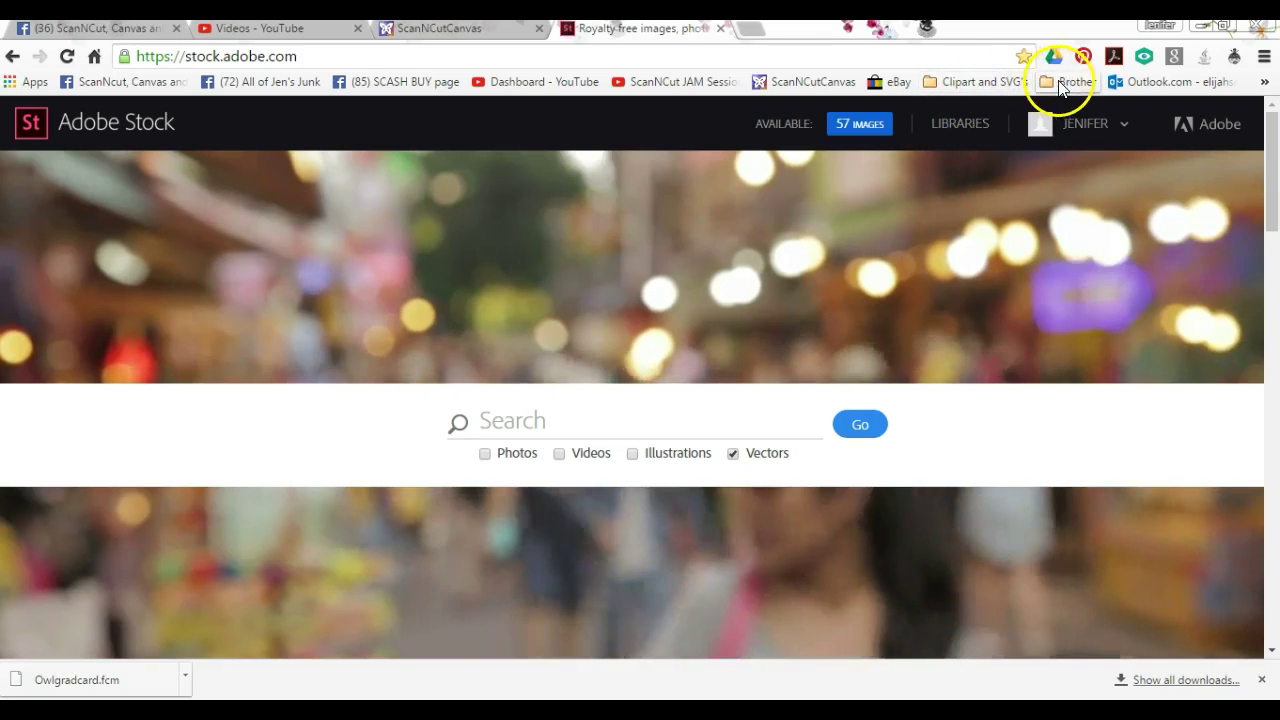
pyautogui.click(975, 91)
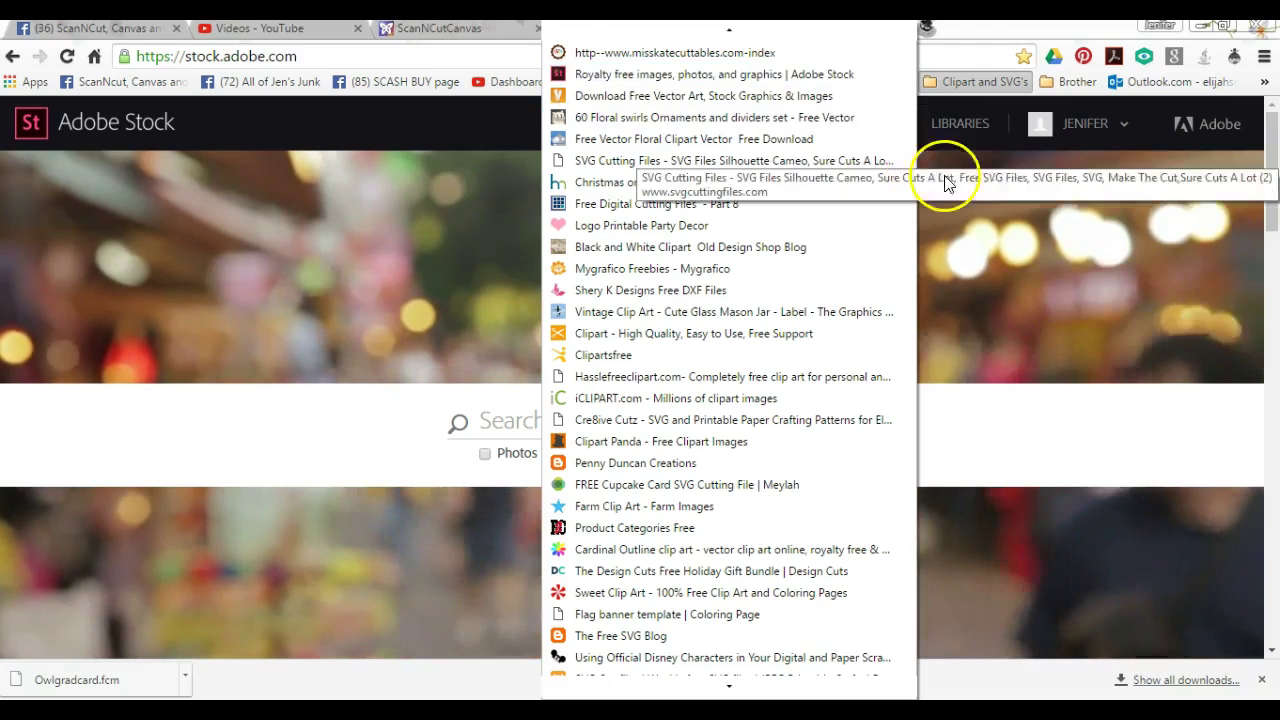
pyautogui.click(987, 192)
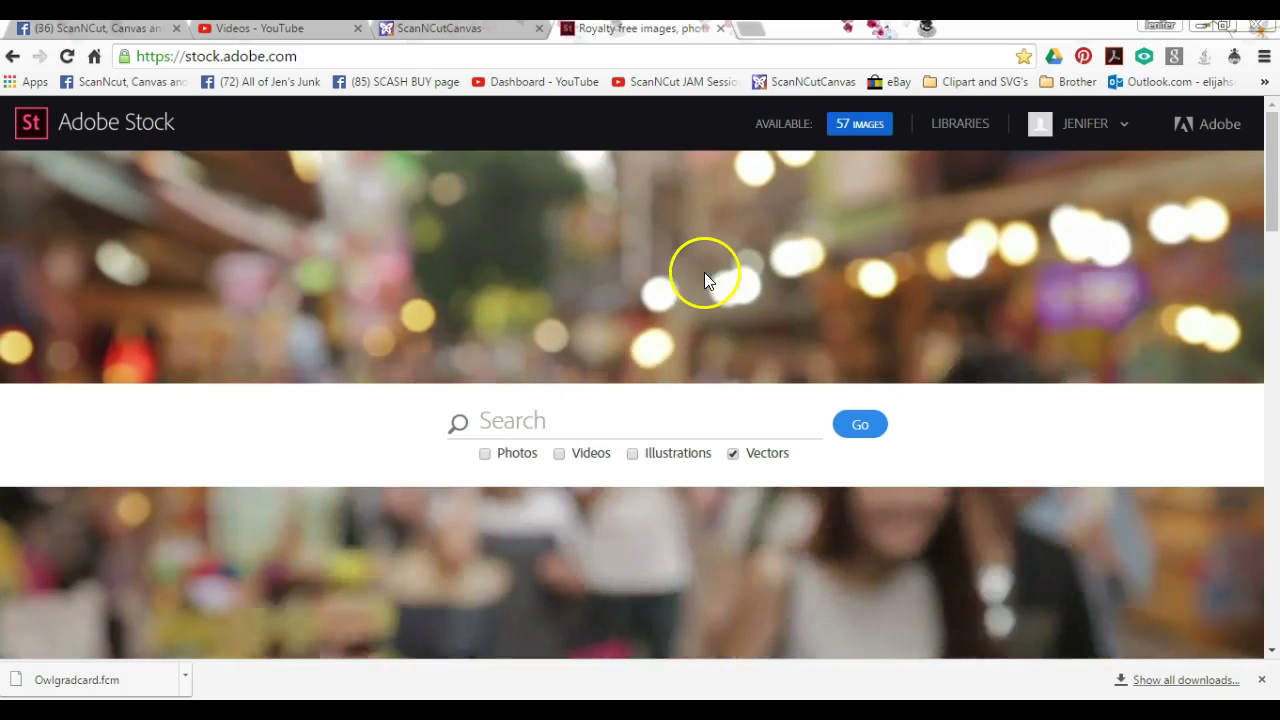
pyautogui.hotkey('ctrl', '-')
pyautogui.hotkey('ctrl', '-')
pyautogui.hotkey('ctrl', '-')
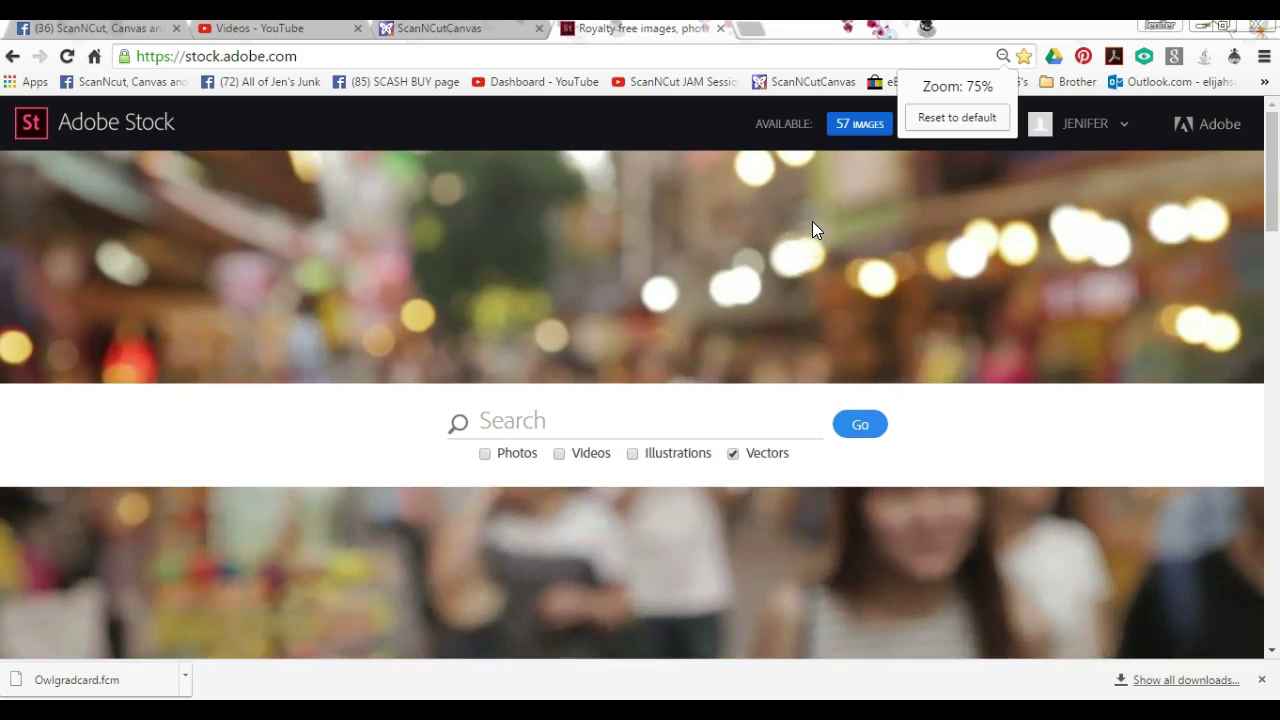
pyautogui.click(1003, 56)
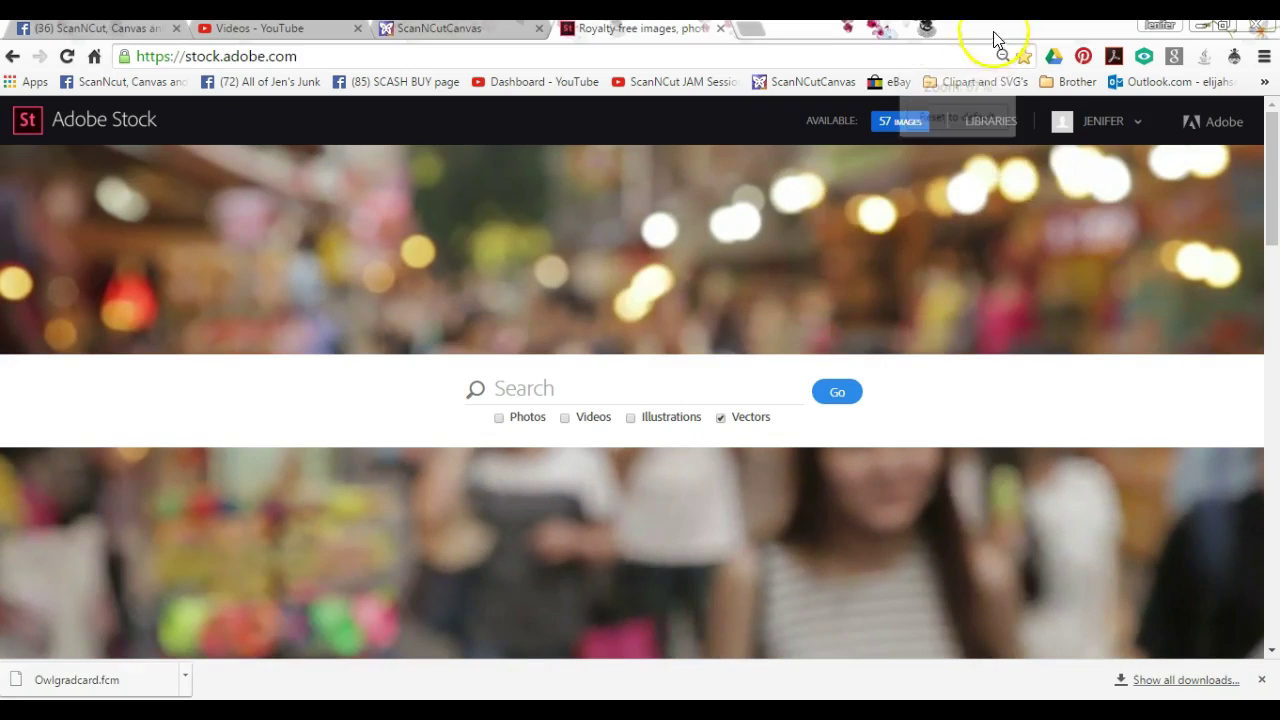
pyautogui.click(962, 118)
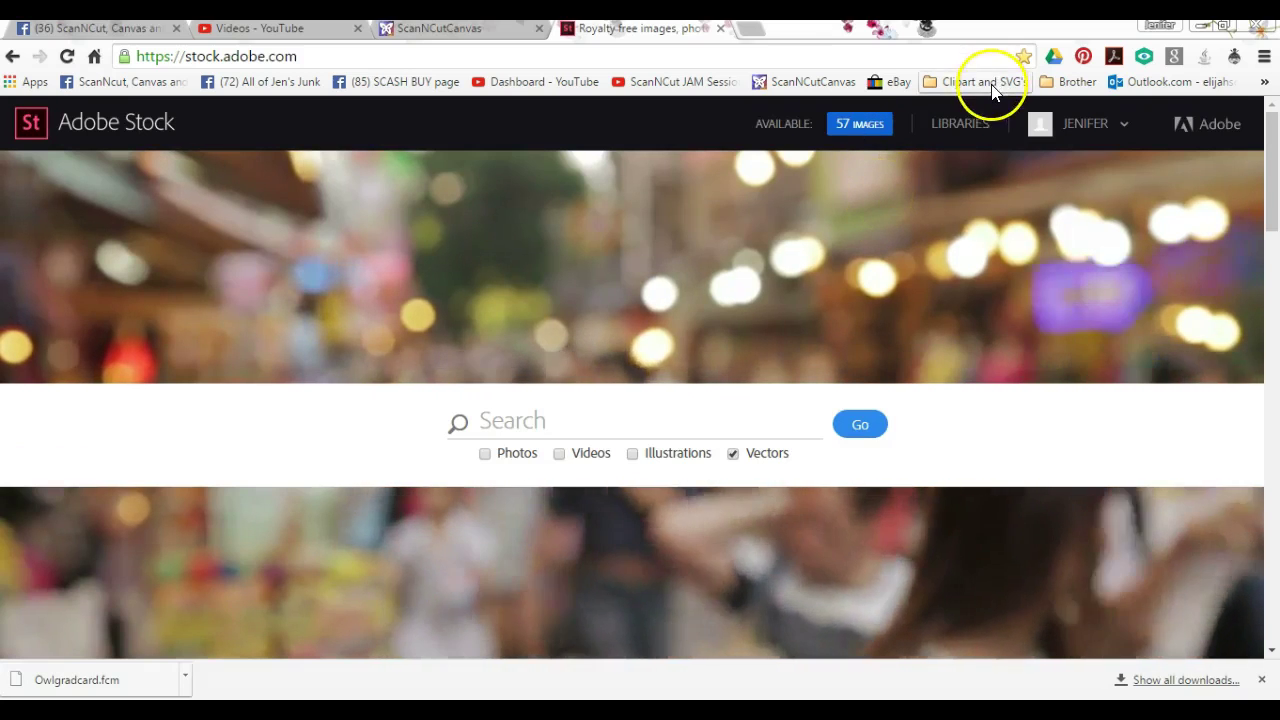
pyautogui.click(989, 84)
pyautogui.click(805, 96)
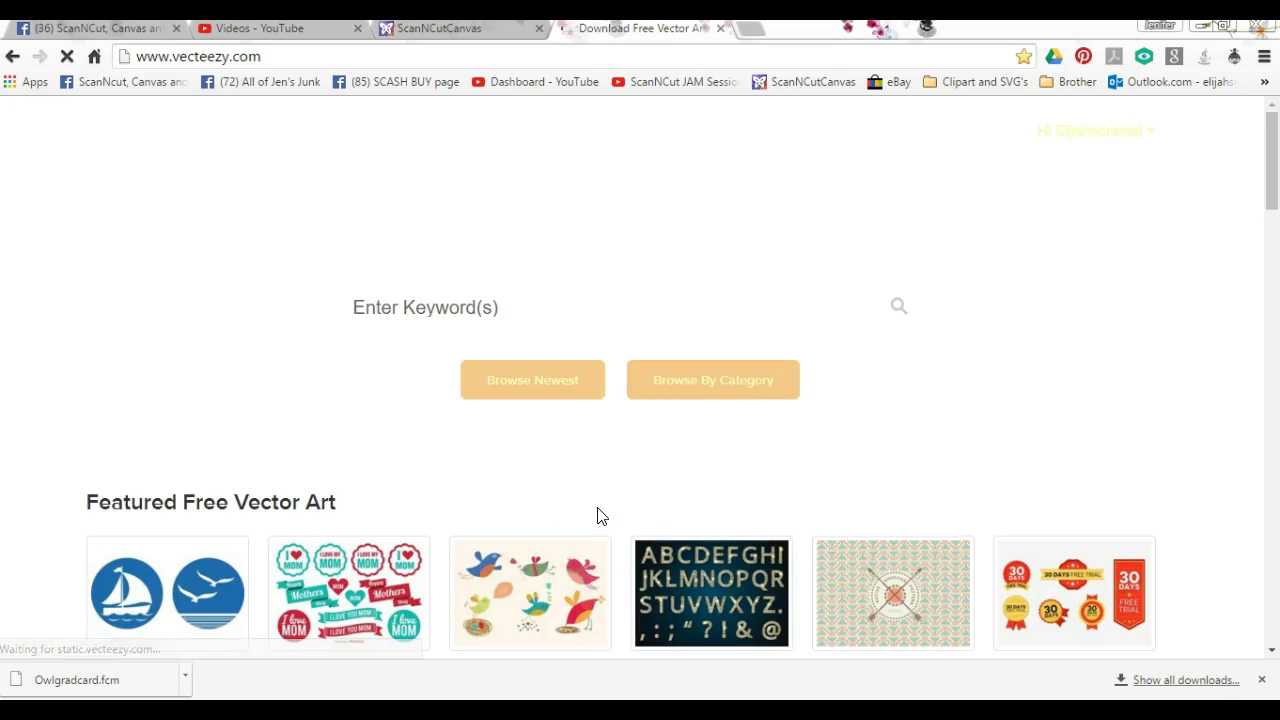
# Let the Vecteezy home page finish loading and check the signed-in account menu
pyautogui.click(1022, 405)
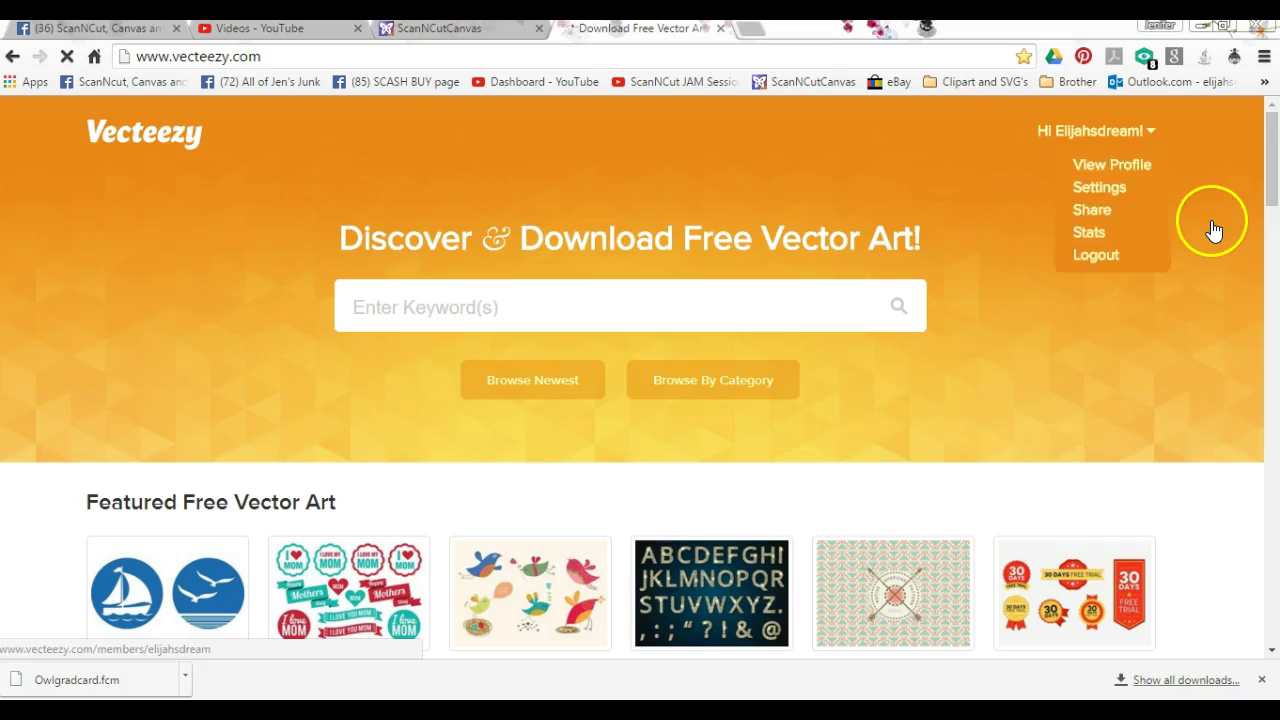
pyautogui.click(1273, 155)
pyautogui.moveTo(1273, 150)
pyautogui.mouseDown()
pyautogui.moveTo(1275, 344)
pyautogui.moveTo(1275, 152)
pyautogui.mouseUp()
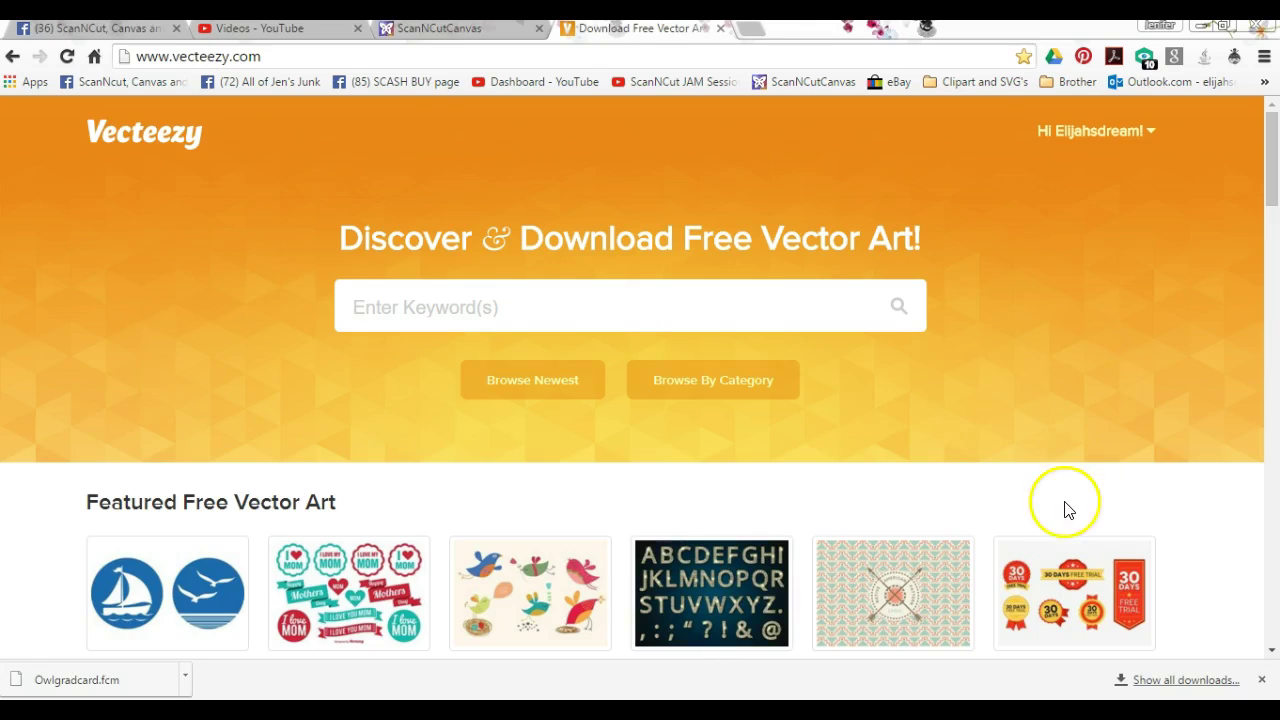
# Open Vecteezy from the Clipart and SVG's bookmarks in its own tab, then return to ScanNCutCanvas
pyautogui.click(992, 83)
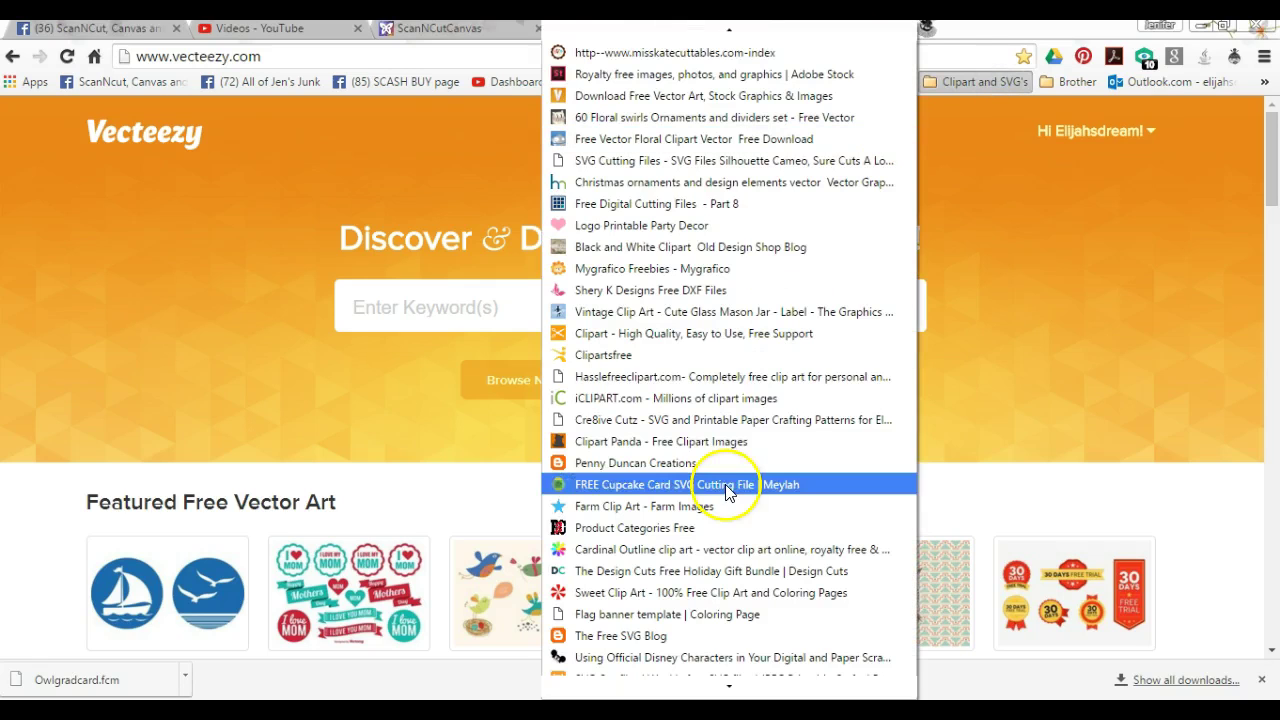
pyautogui.moveTo(724, 690)
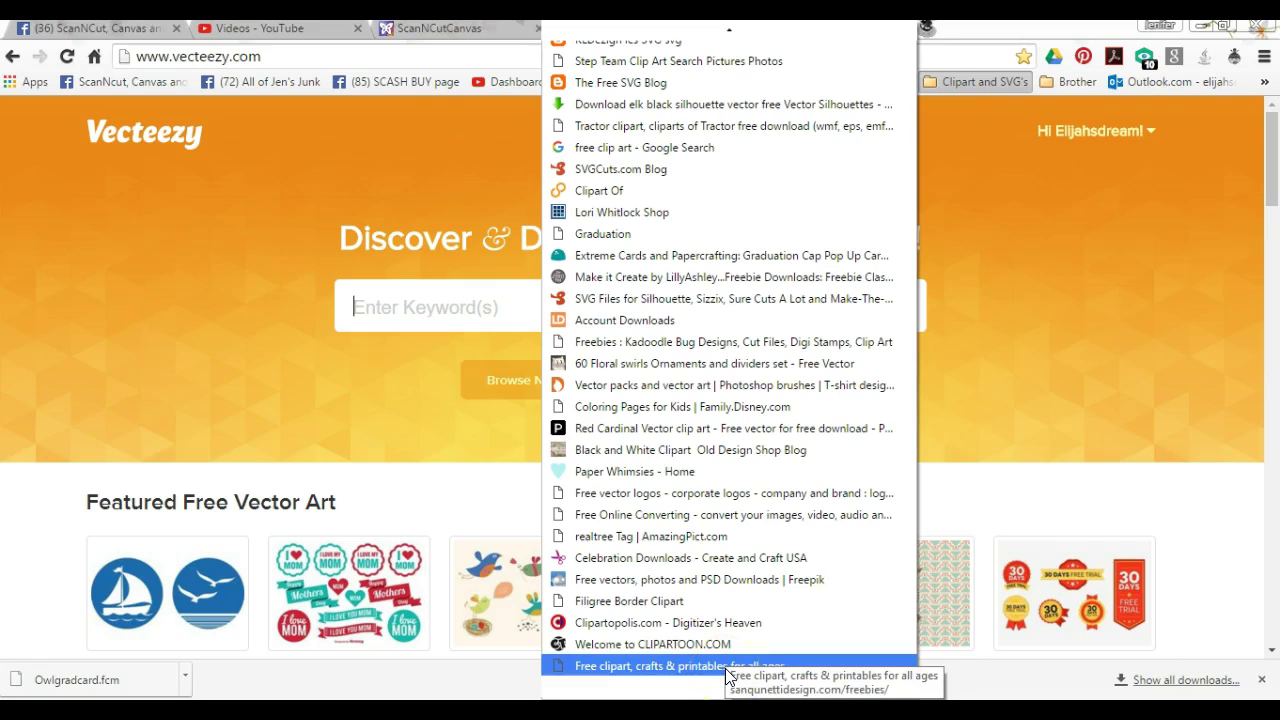
pyautogui.click(713, 646)
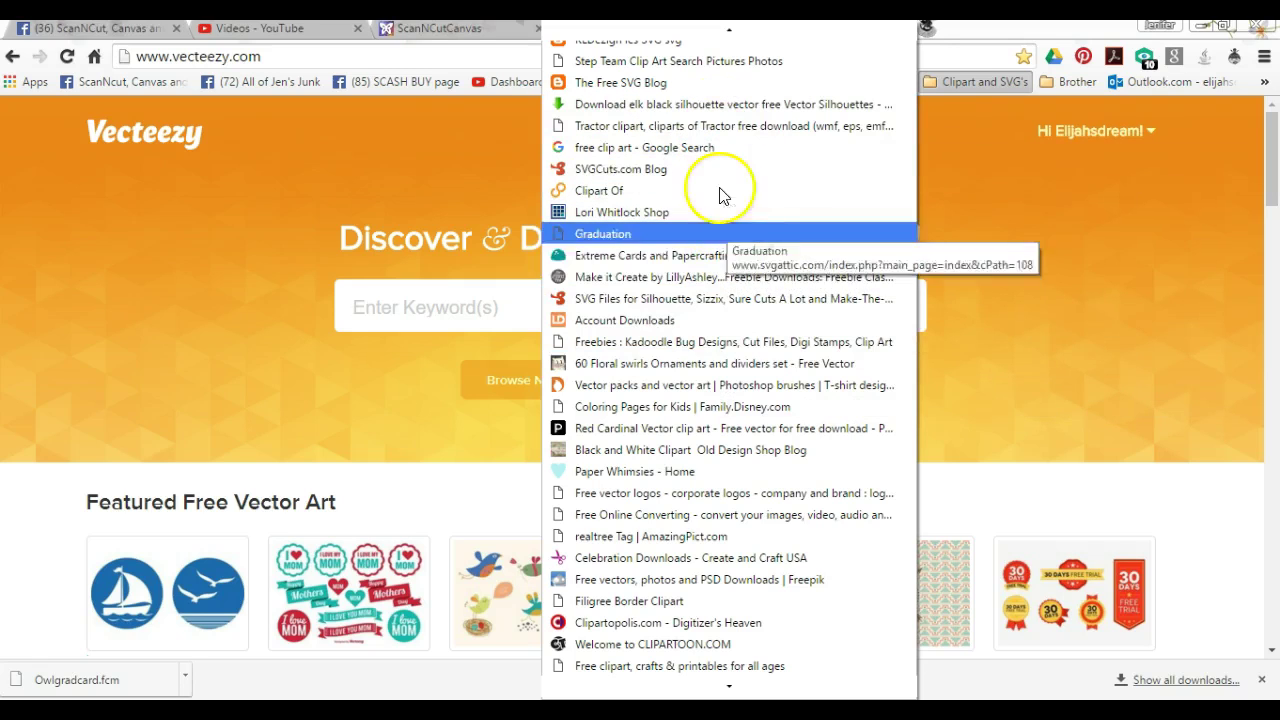
pyautogui.click(942, 203)
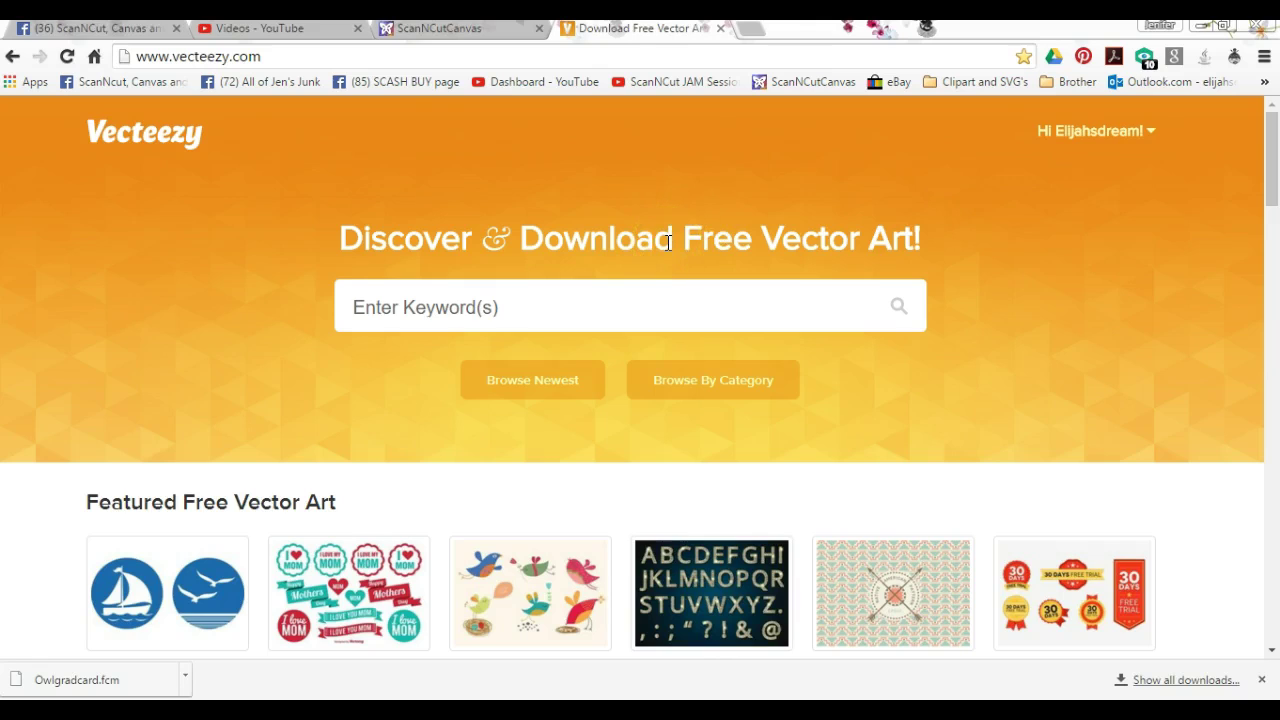
pyautogui.click(478, 32)
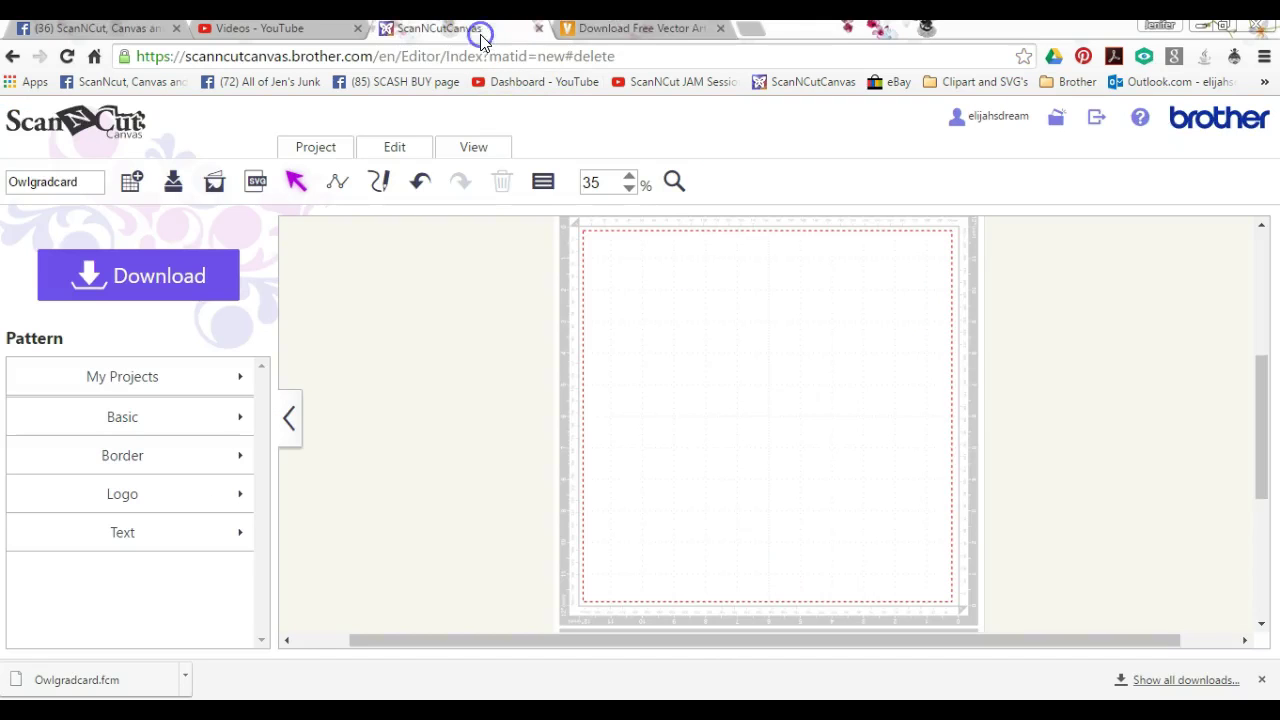
# Trace dogpaw.png from Documents > GRAPHICS and place the 0.96″ × 1.04″ paw on the mat
pyautogui.click(216, 187)
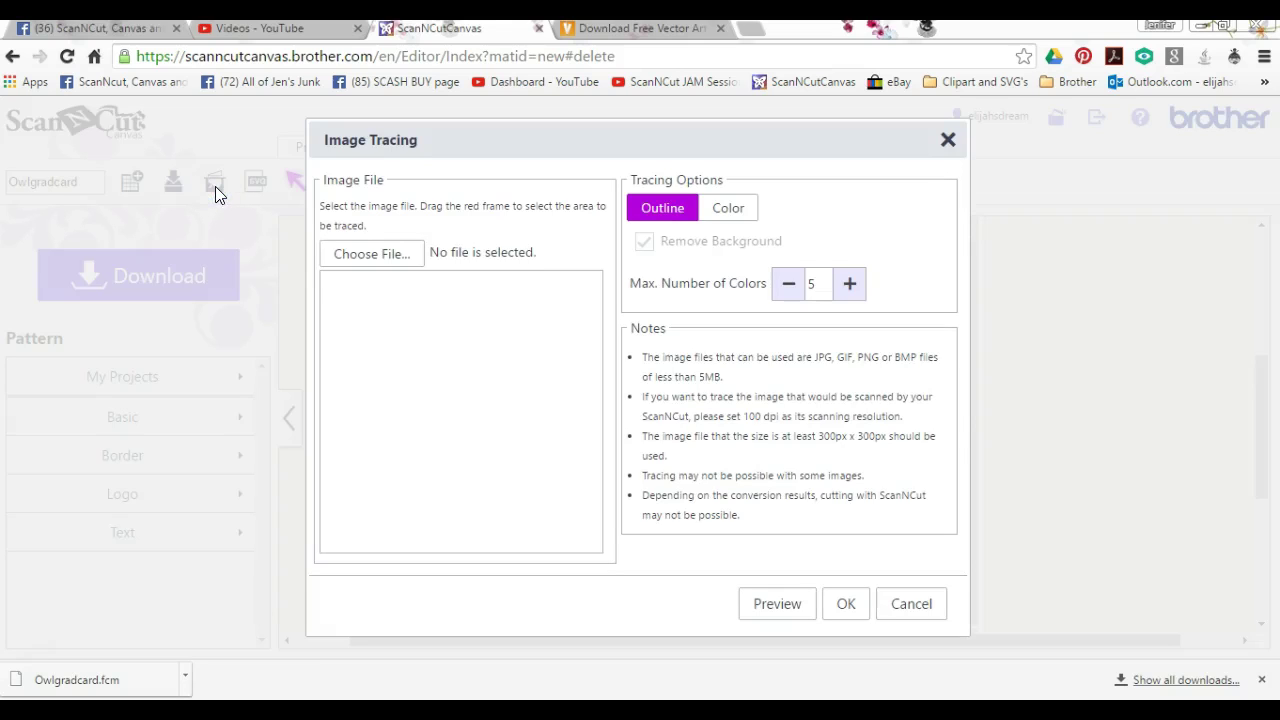
pyautogui.click(346, 150)
pyautogui.click(381, 254)
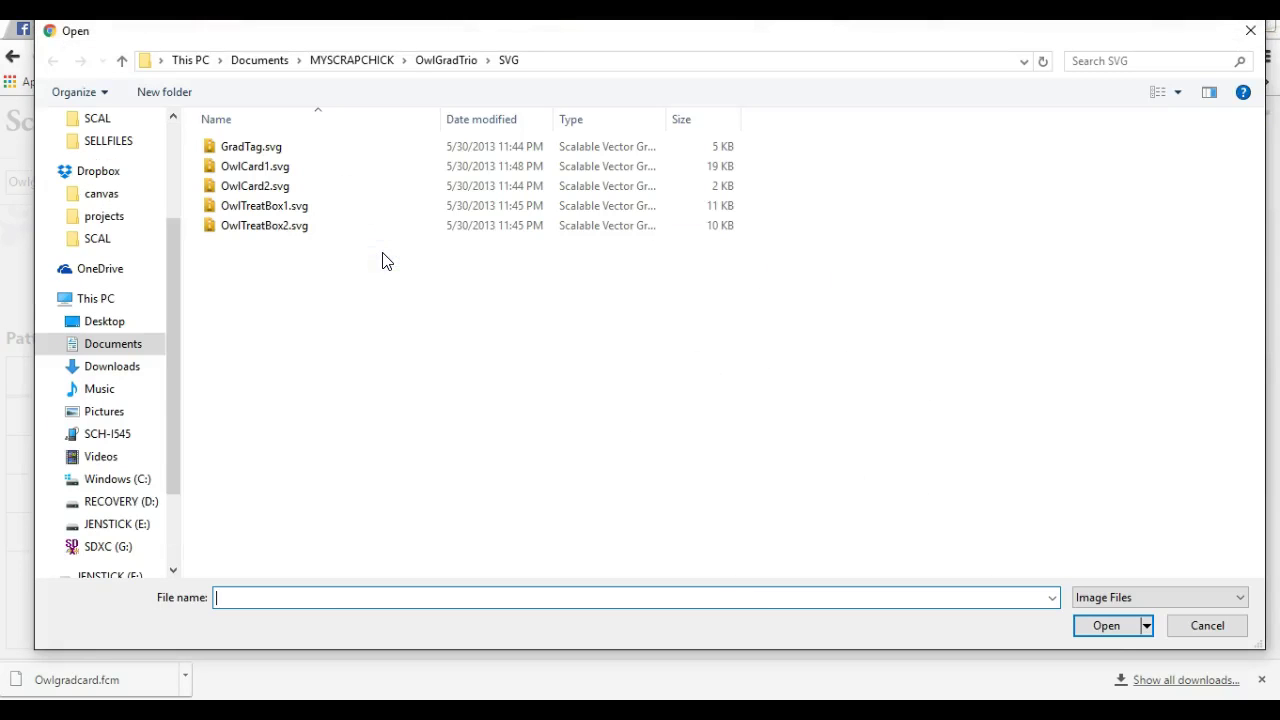
pyautogui.click(260, 61)
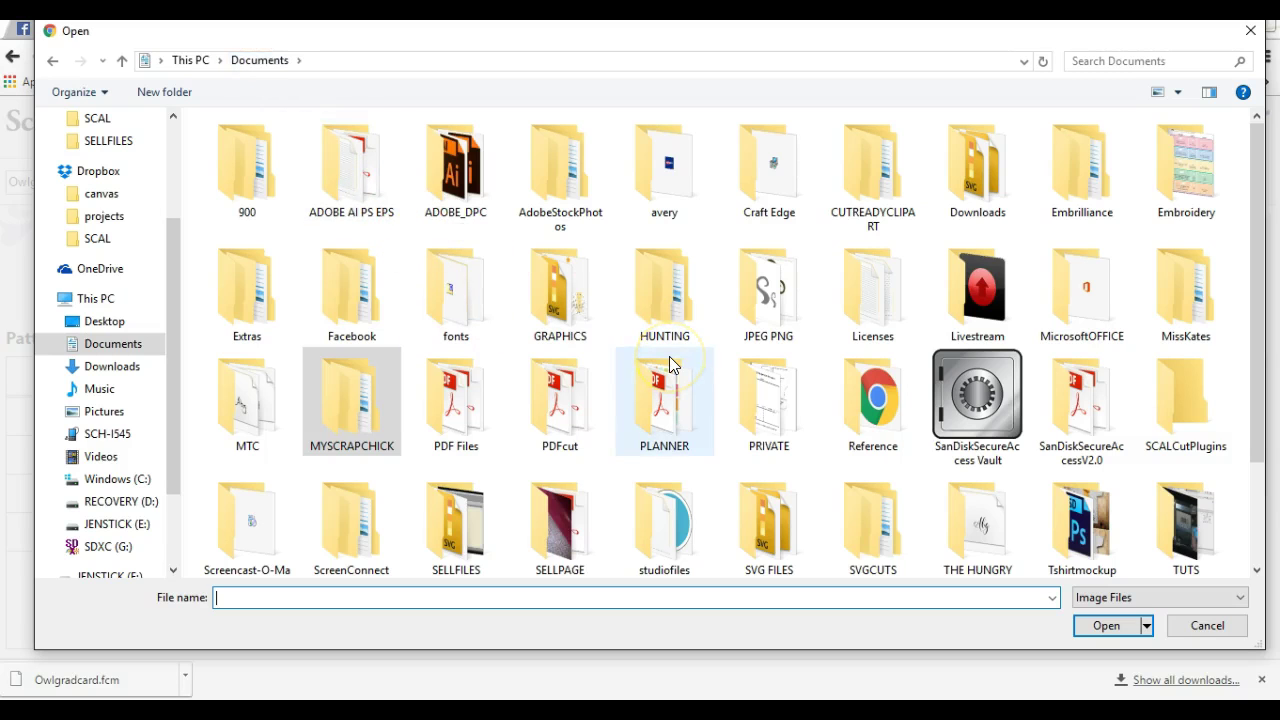
pyautogui.doubleClick(563, 300)
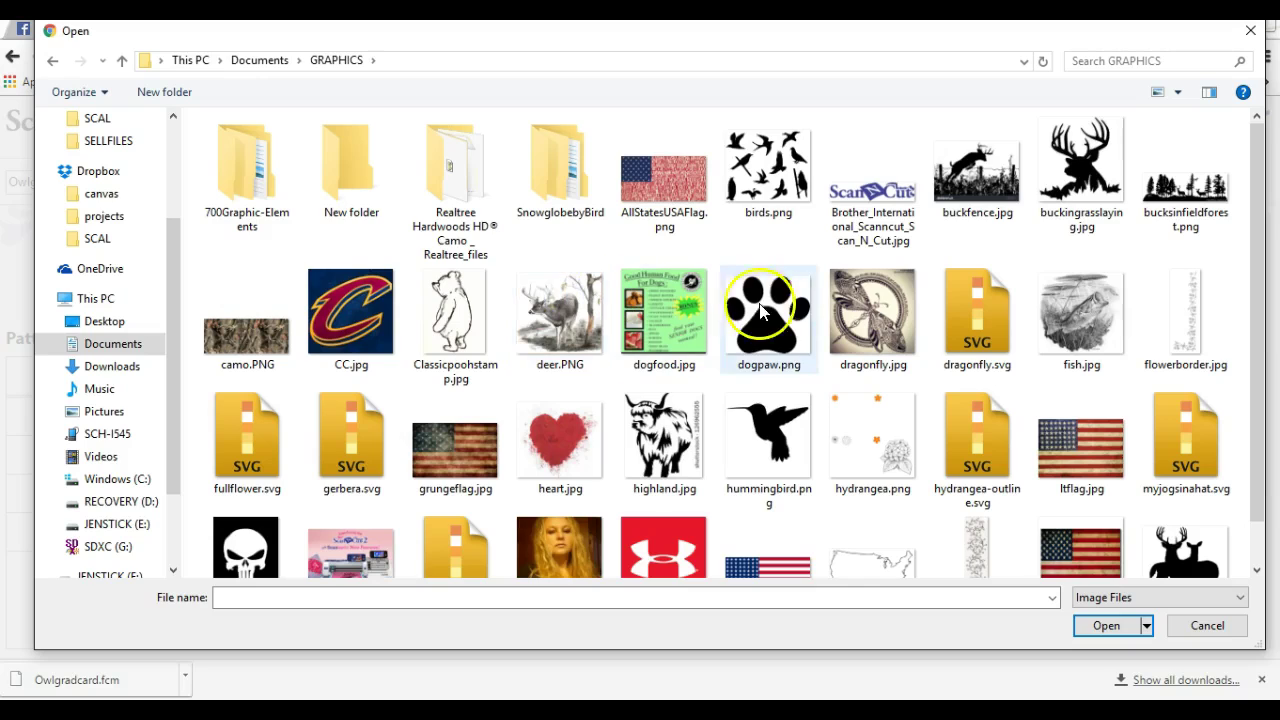
pyautogui.doubleClick(768, 310)
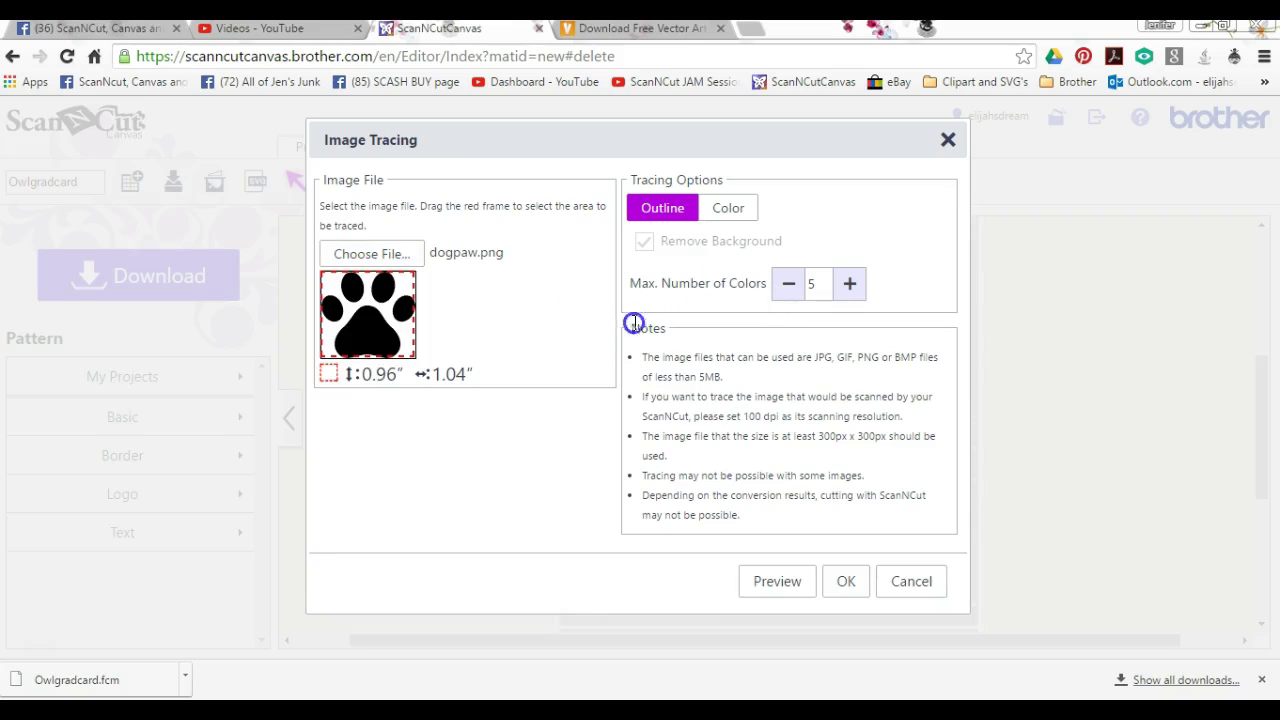
pyautogui.click(845, 583)
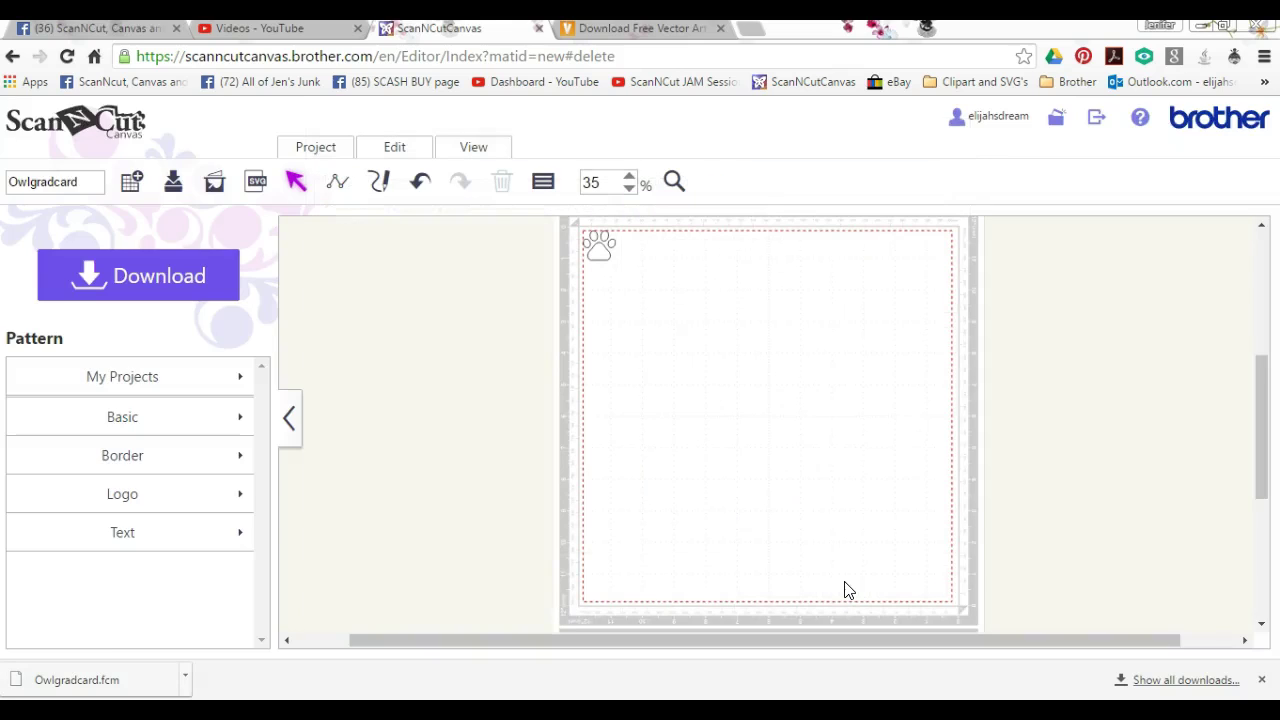
# Select the traced paw, restoring it with Undo after it was accidentally deleted
pyautogui.click(722, 440)
pyautogui.click(593, 241)
pyautogui.click(632, 280)
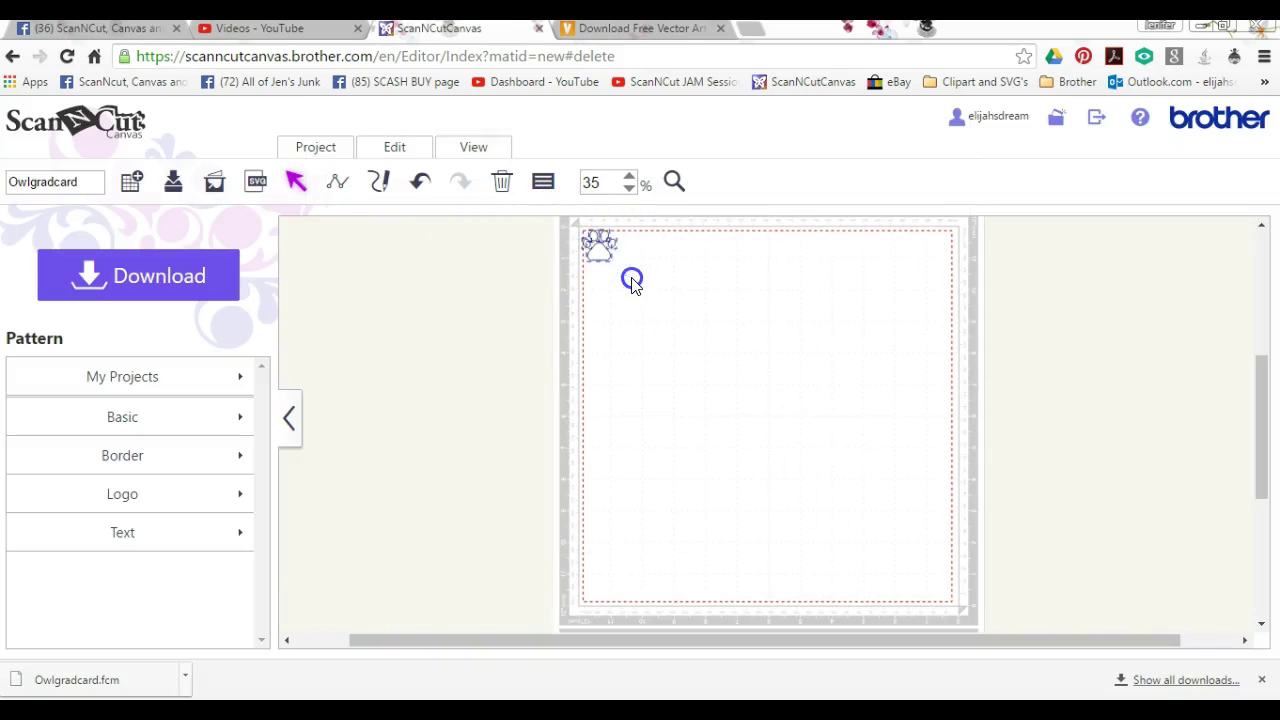
pyautogui.click(396, 150)
pyautogui.click(403, 216)
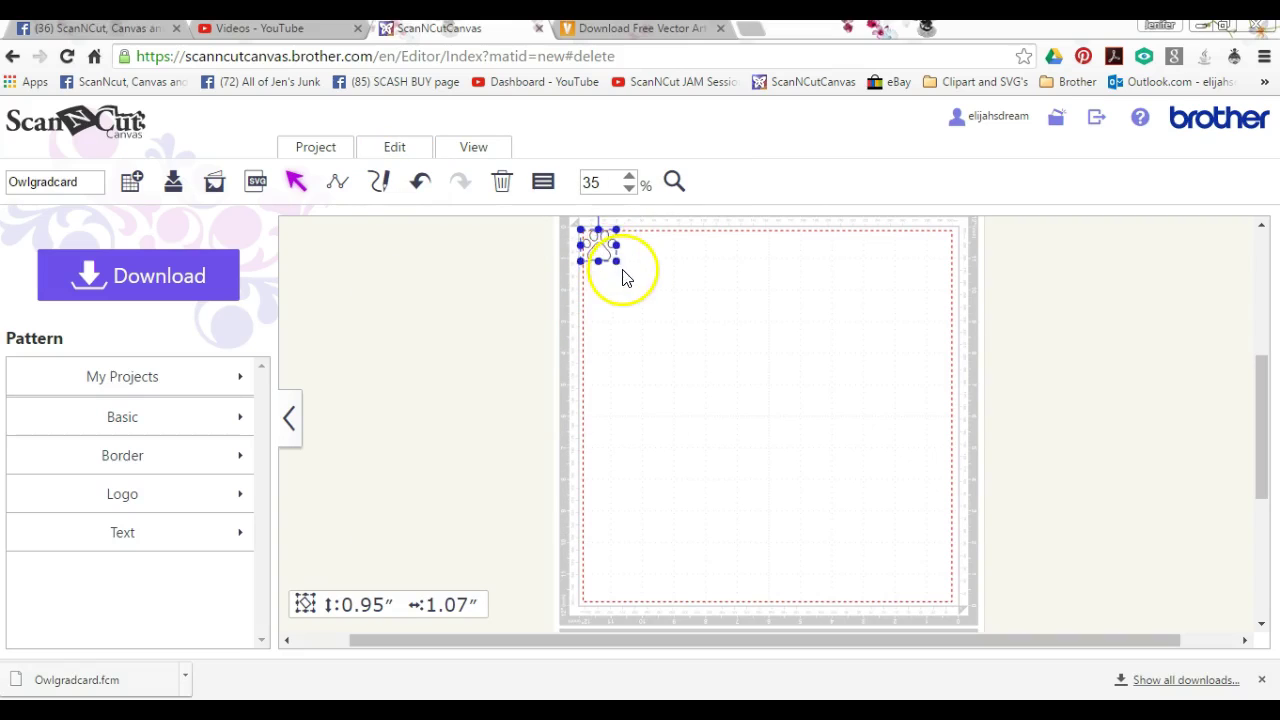
# Enlarge the paw to 9.25″ × 10.46″ with aspect ratio kept and move it onto the mat
pyautogui.click(542, 182)
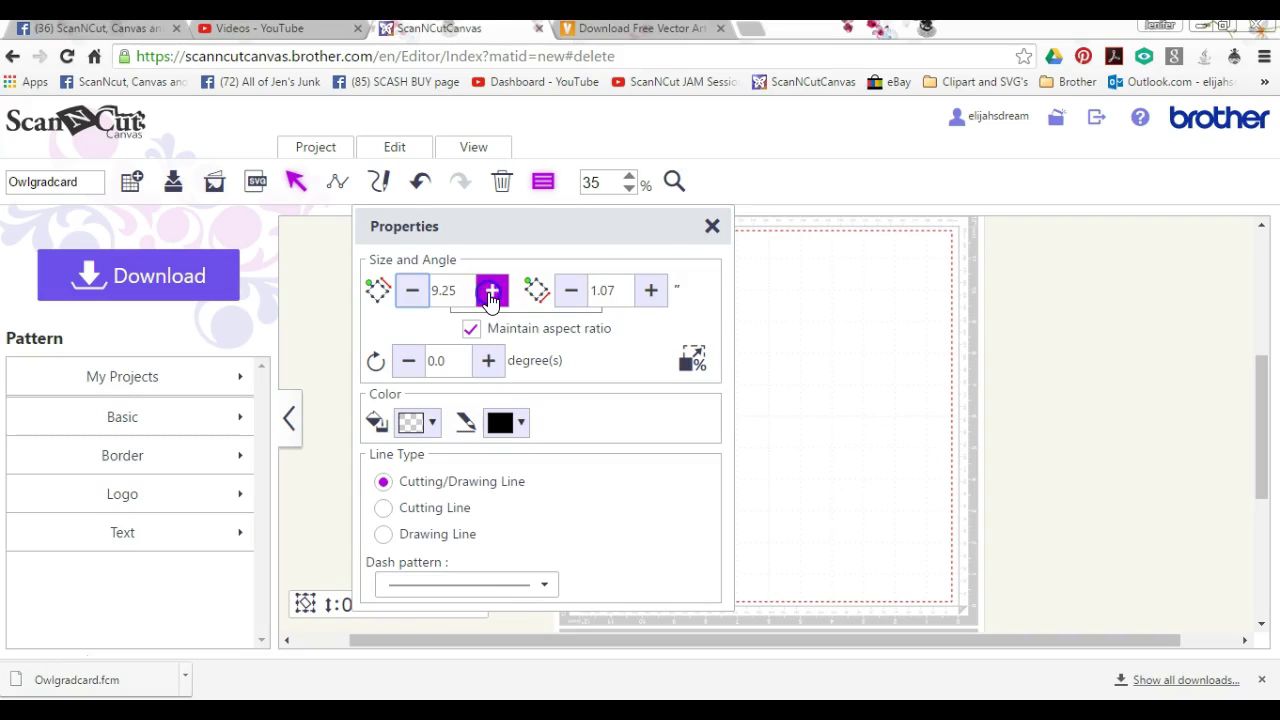
pyautogui.click(712, 226)
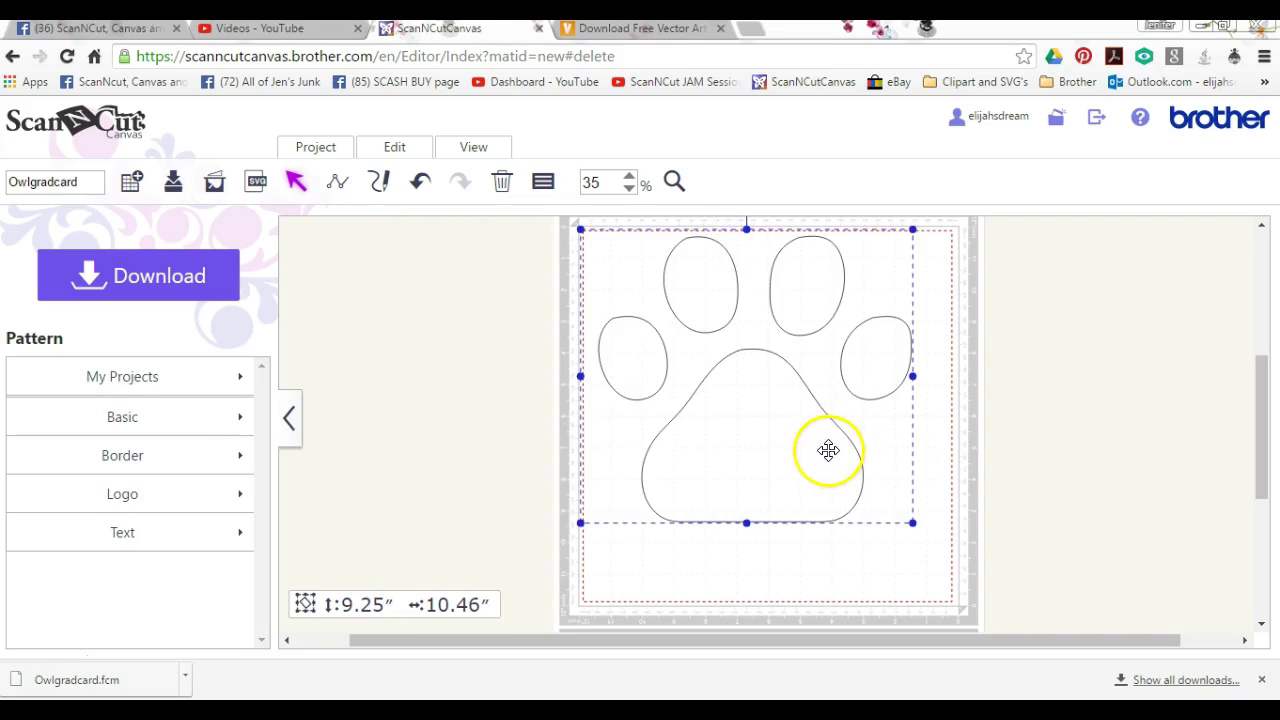
pyautogui.moveTo(827, 449); pyautogui.dragTo(838, 476)
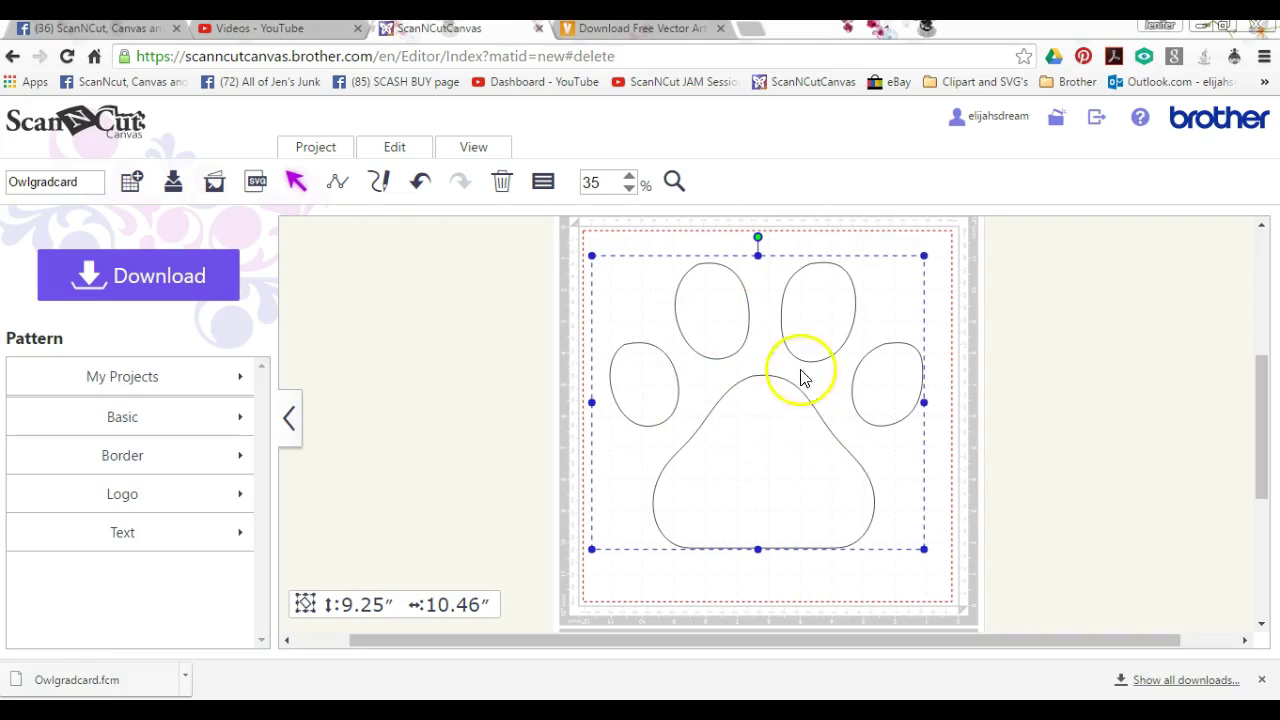
pyautogui.click(396, 150)
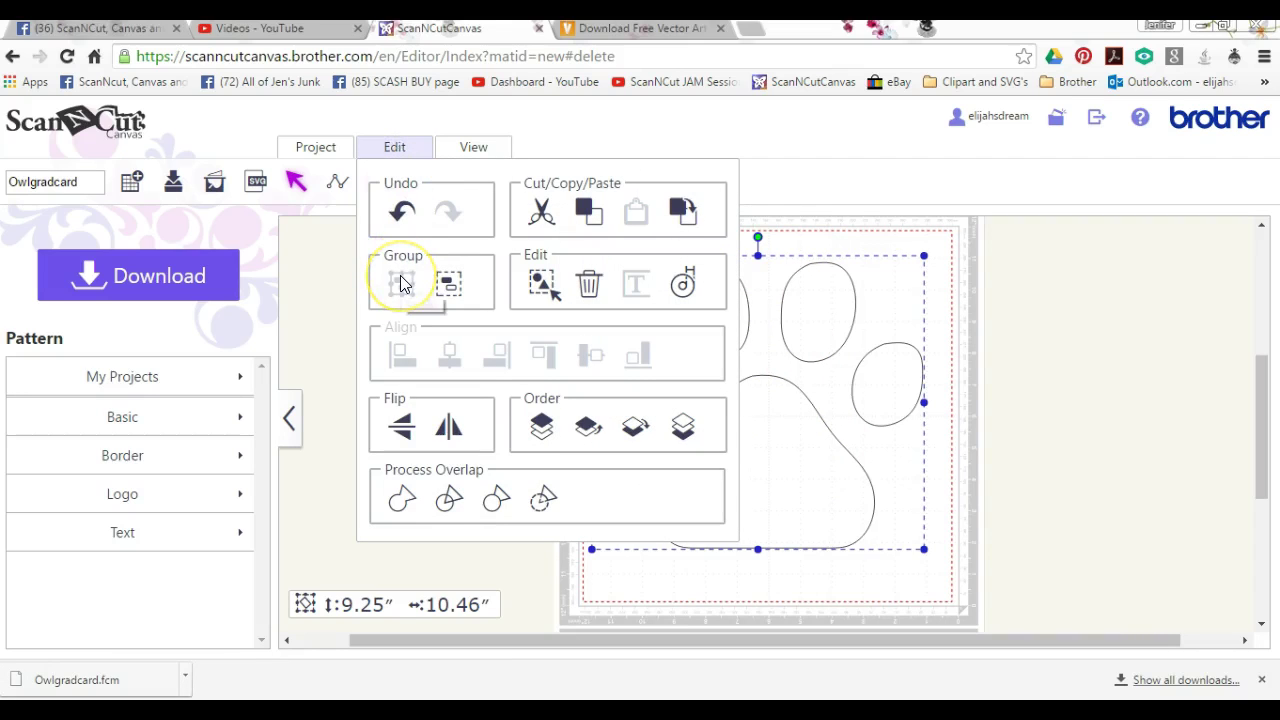
# Ungroup the paw into five shapes, name the project dogpaw, and start its download
pyautogui.click(448, 290)
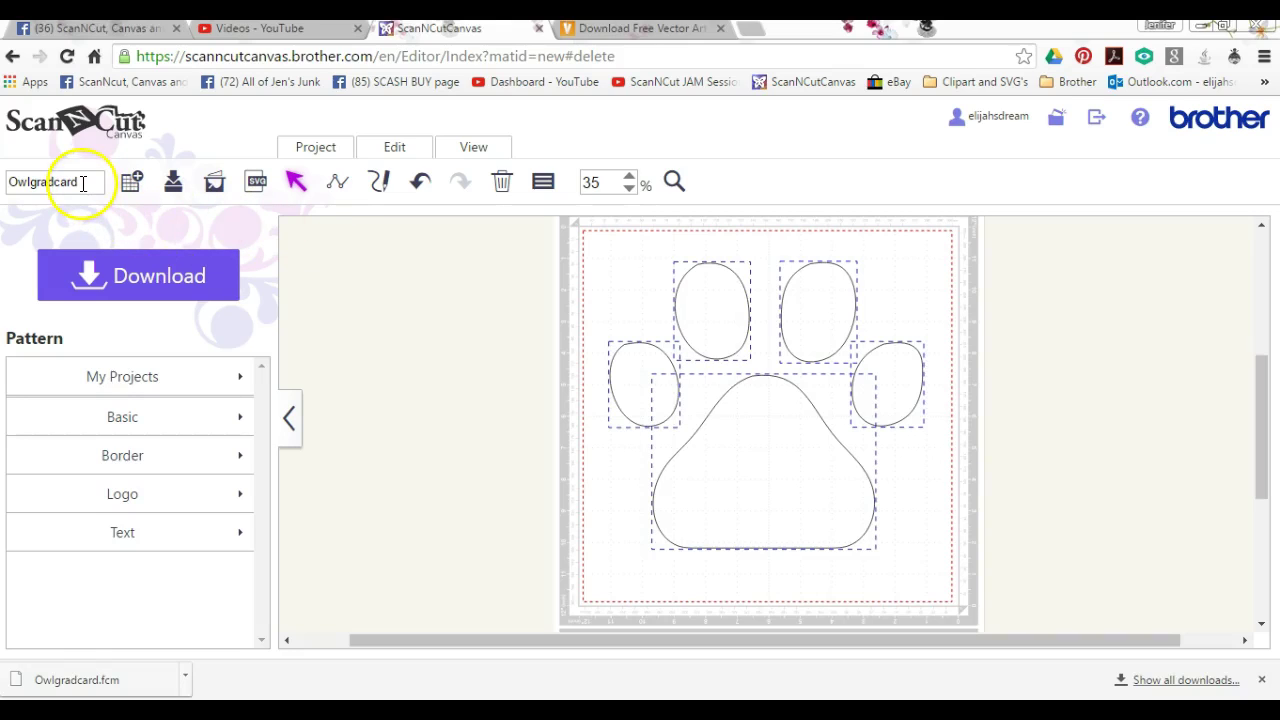
pyautogui.moveTo(94, 183); pyautogui.dragTo(8, 182)
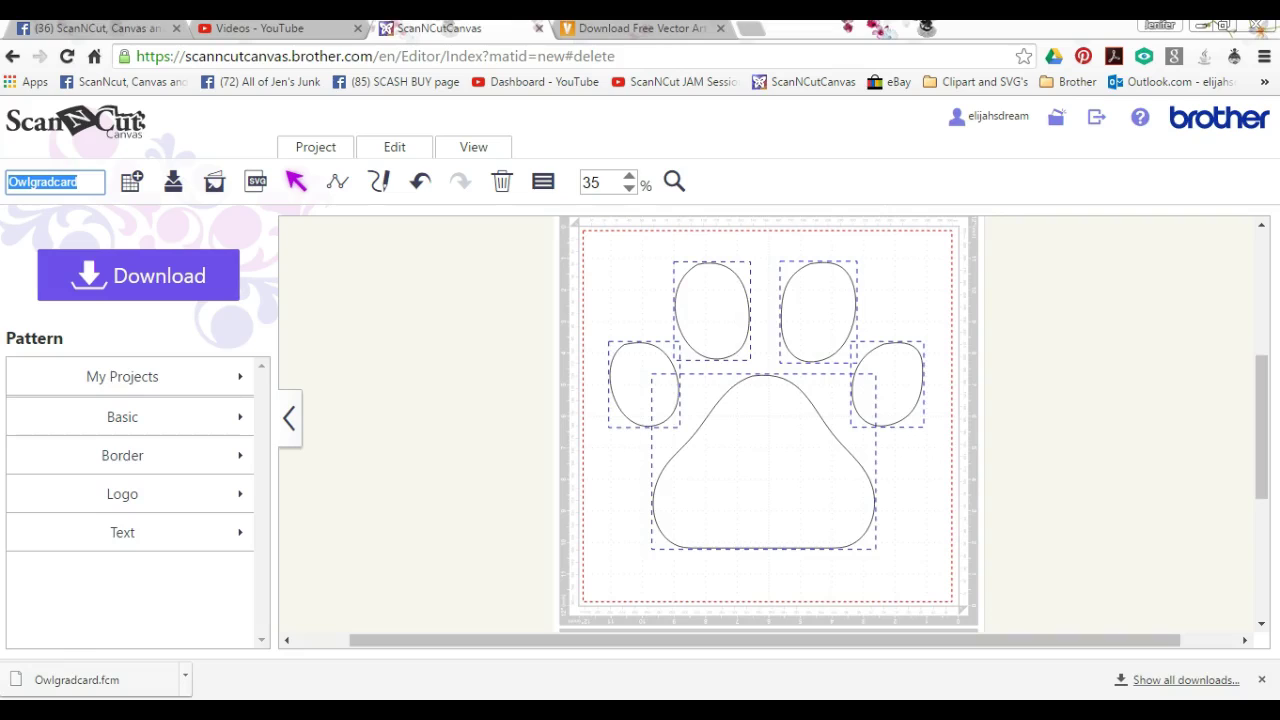
pyautogui.write('dogpaw')
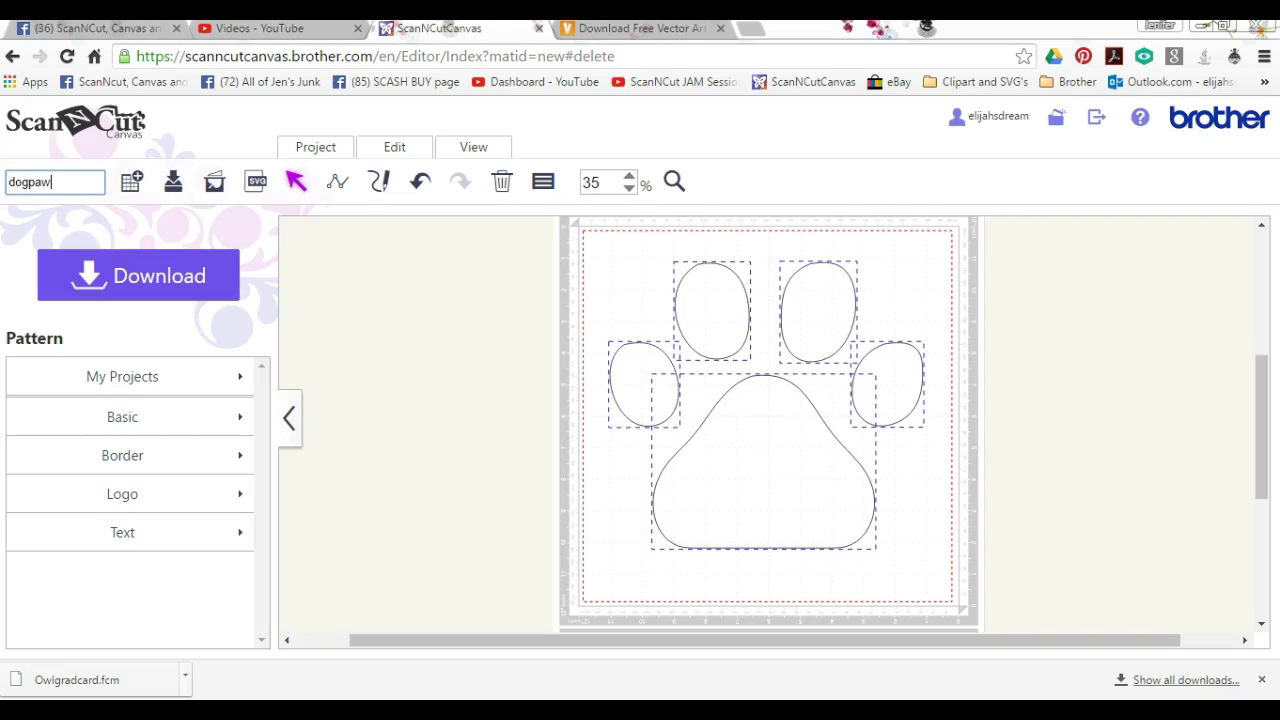
pyautogui.click(131, 255)
pyautogui.click(139, 278)
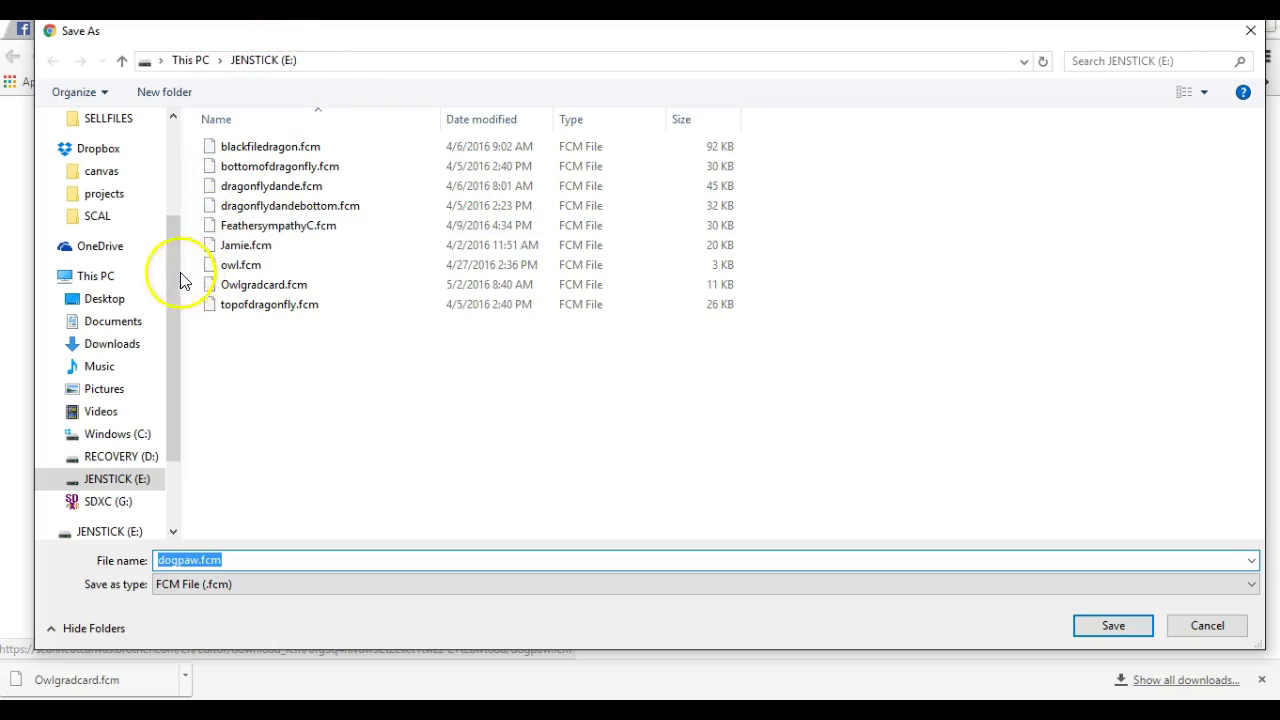
# Save dogpaw.fcm to JENSTICK (E:) while Kaspersky finishes scanning that drive
pyautogui.moveTo(171, 288); pyautogui.dragTo(171, 323)
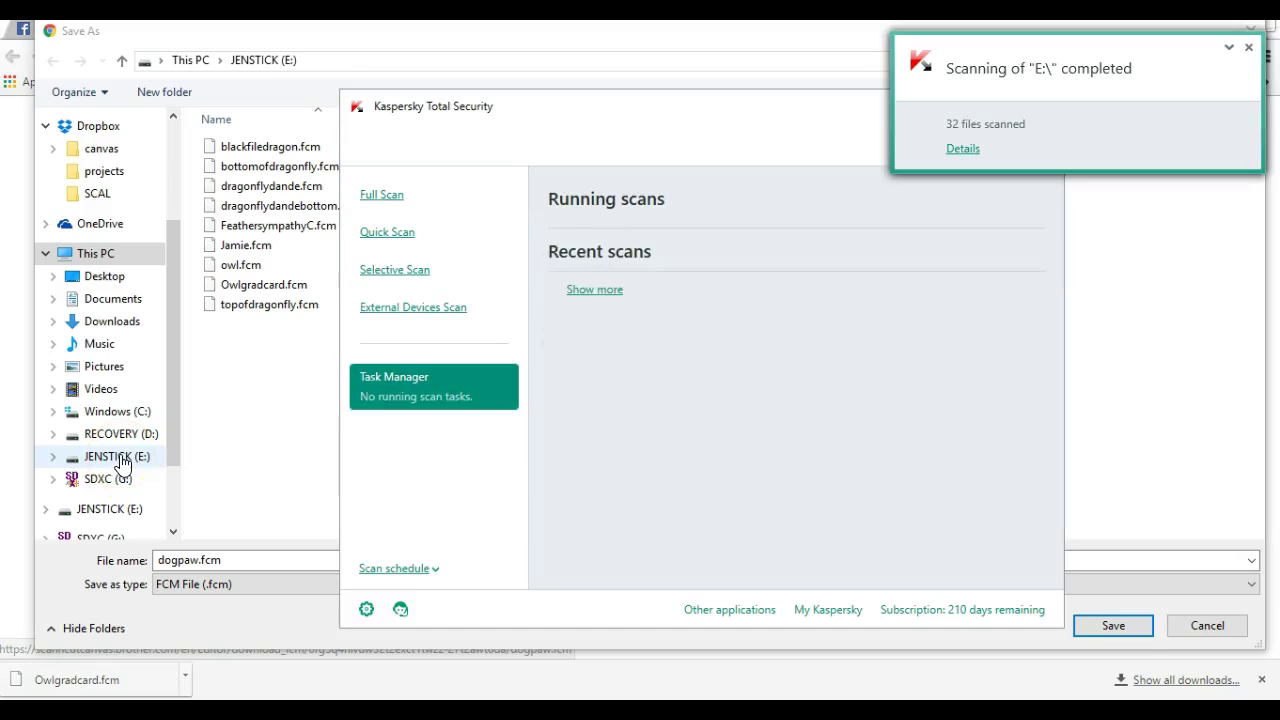
# Dismiss the Kaspersky scan windows and return the save location to JENSTICK (E:)
pyautogui.click(1248, 48)
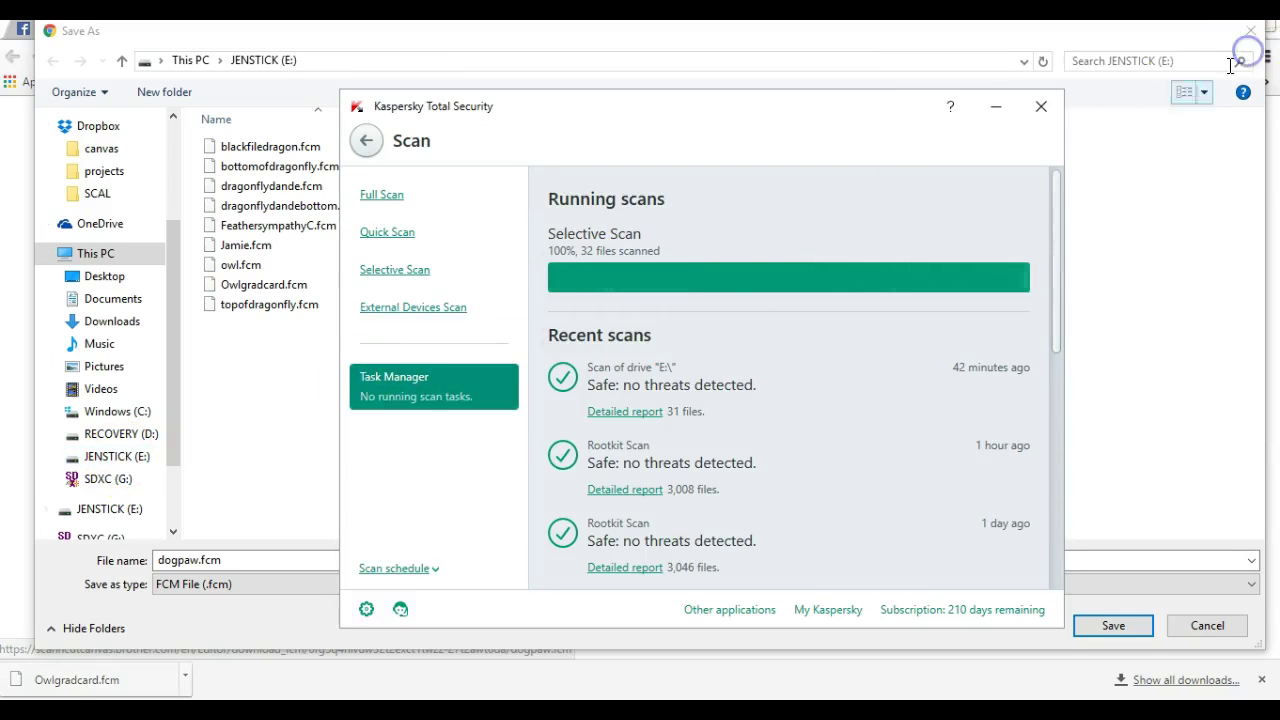
pyautogui.click(1040, 106)
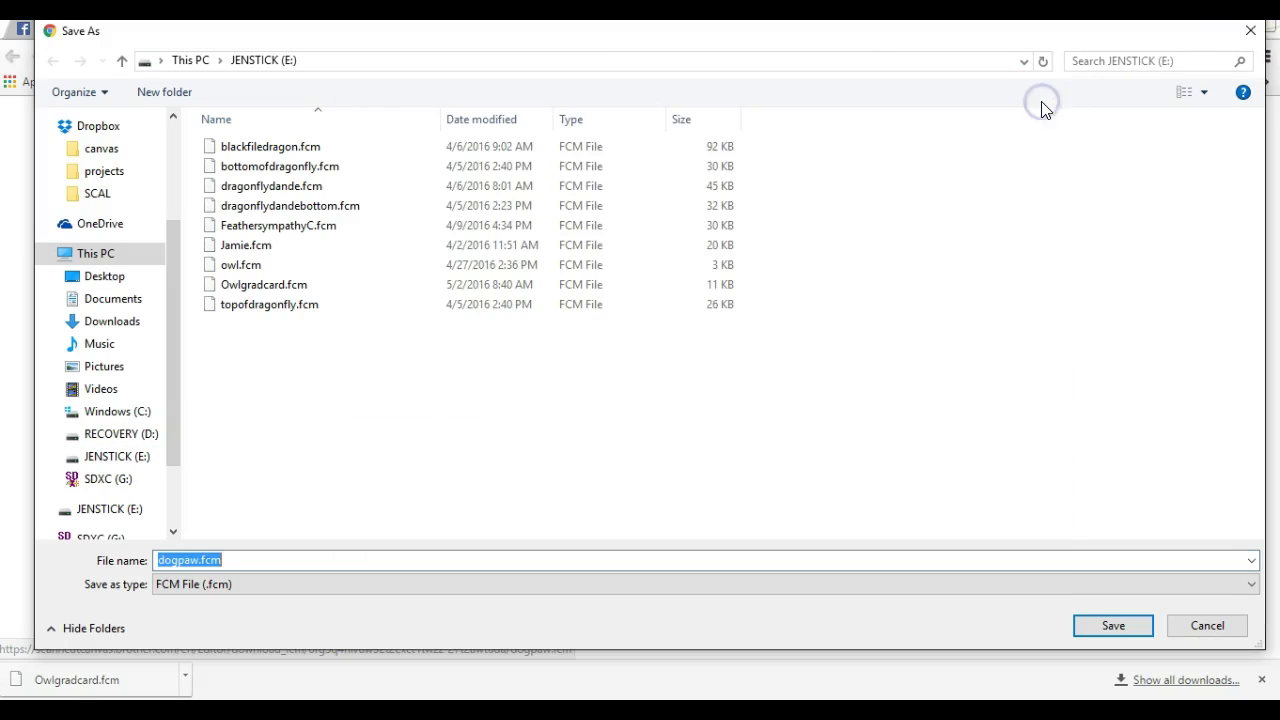
pyautogui.click(105, 262)
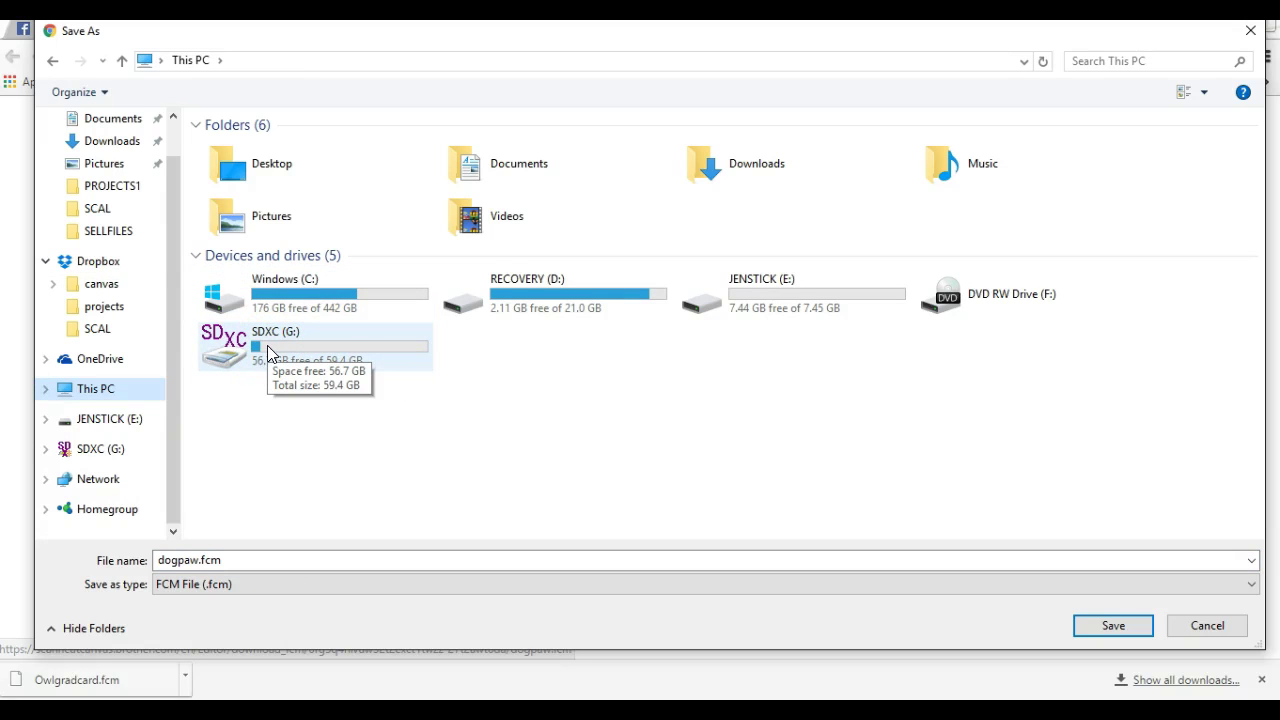
pyautogui.click(218, 354)
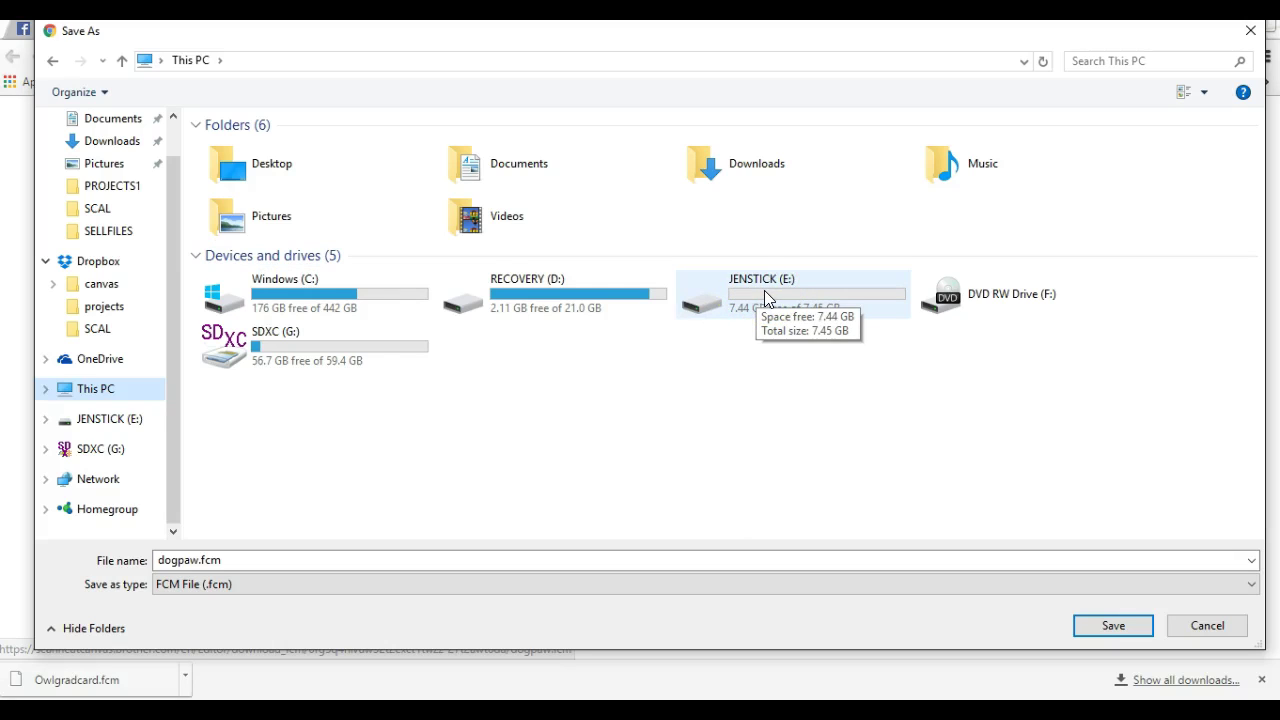
pyautogui.click(107, 418)
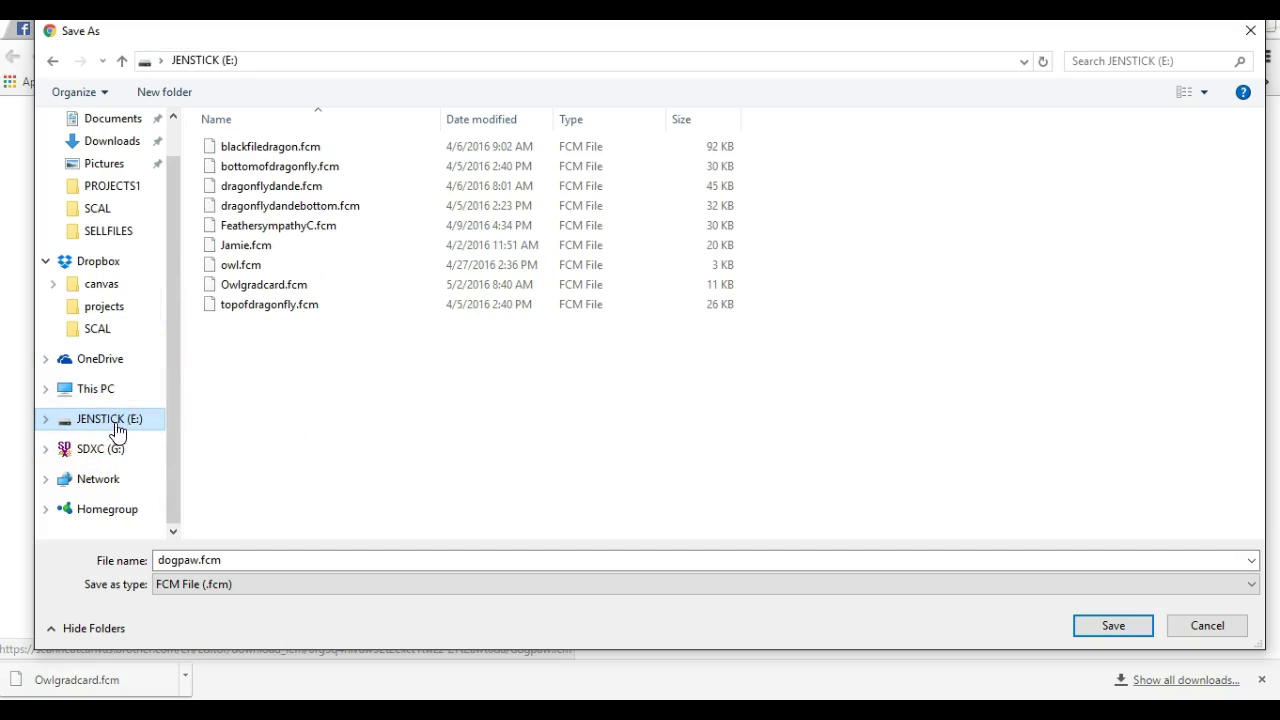
pyautogui.click(100, 425)
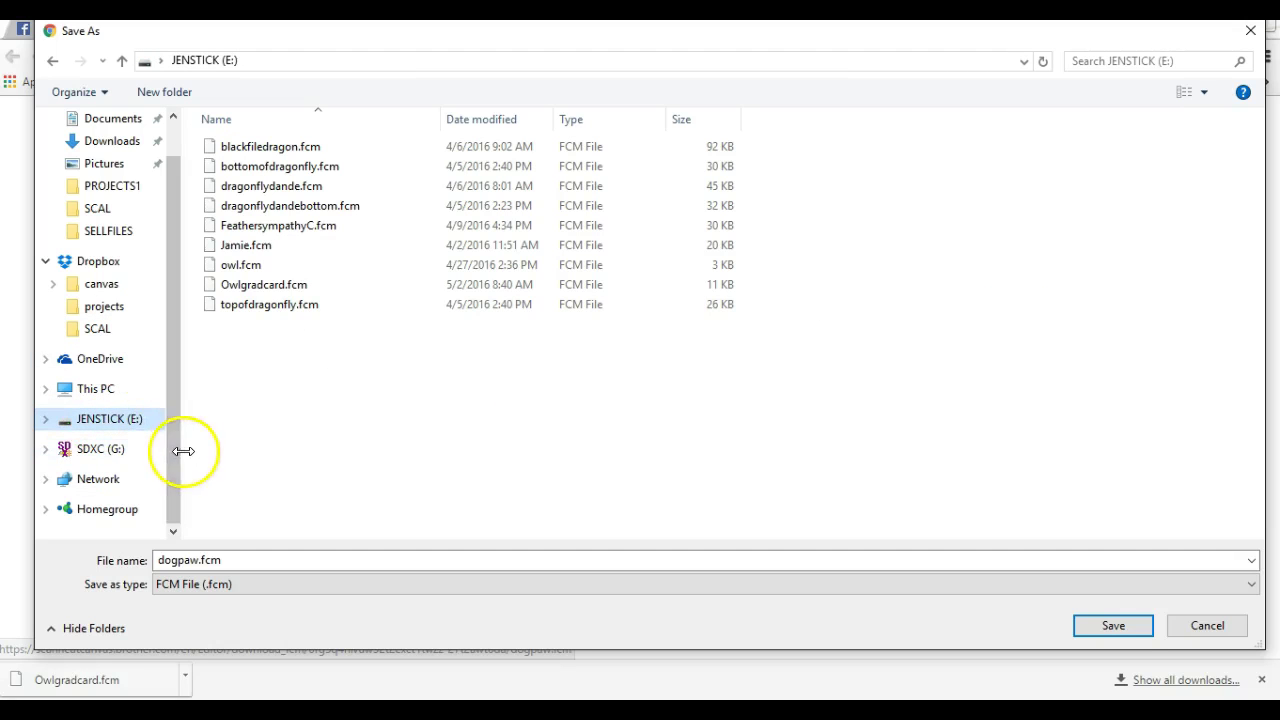
pyautogui.click(120, 428)
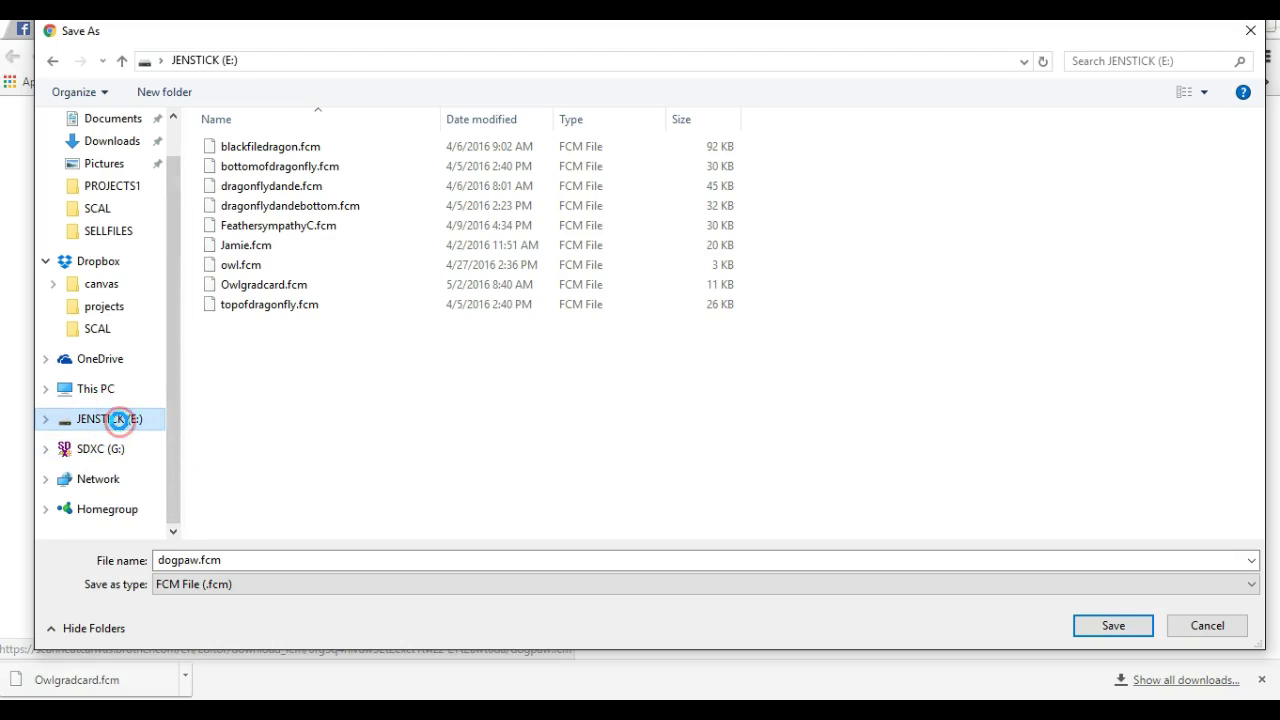
# Rename the USB drive to JENSSTICK, then close the Save As dialog without saving
pyautogui.rightClick(119, 421)
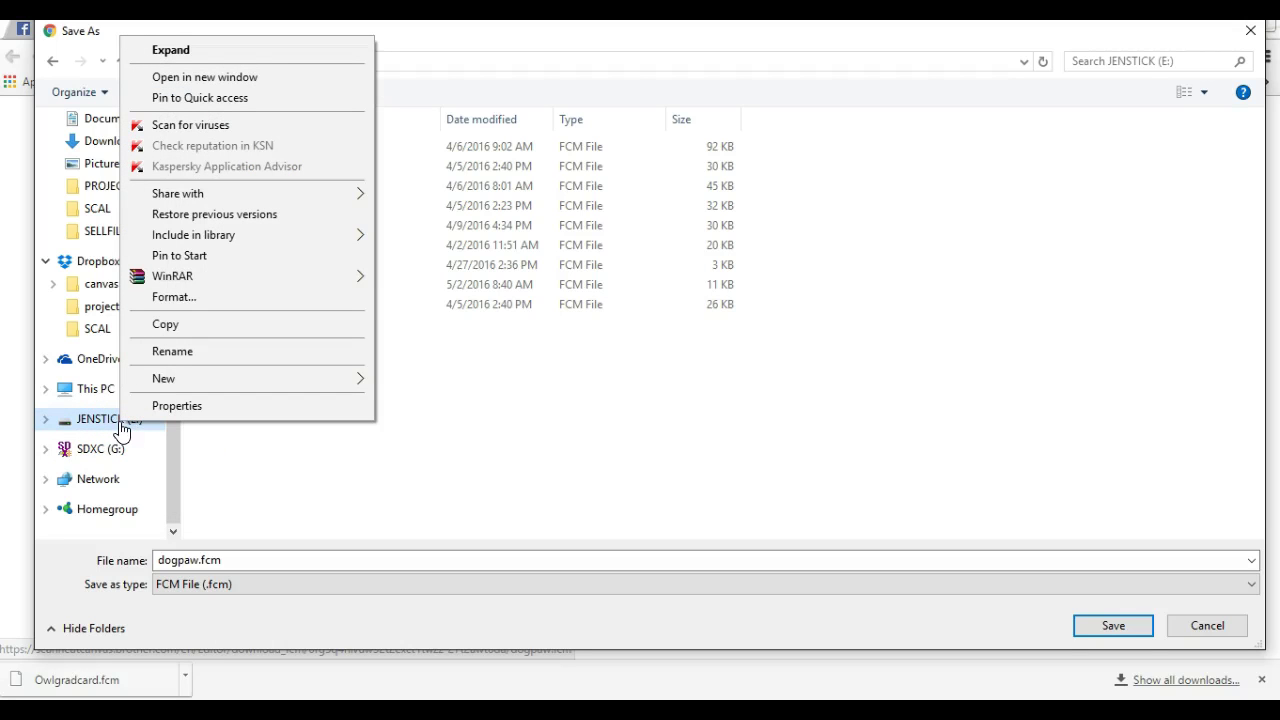
pyautogui.click(172, 352)
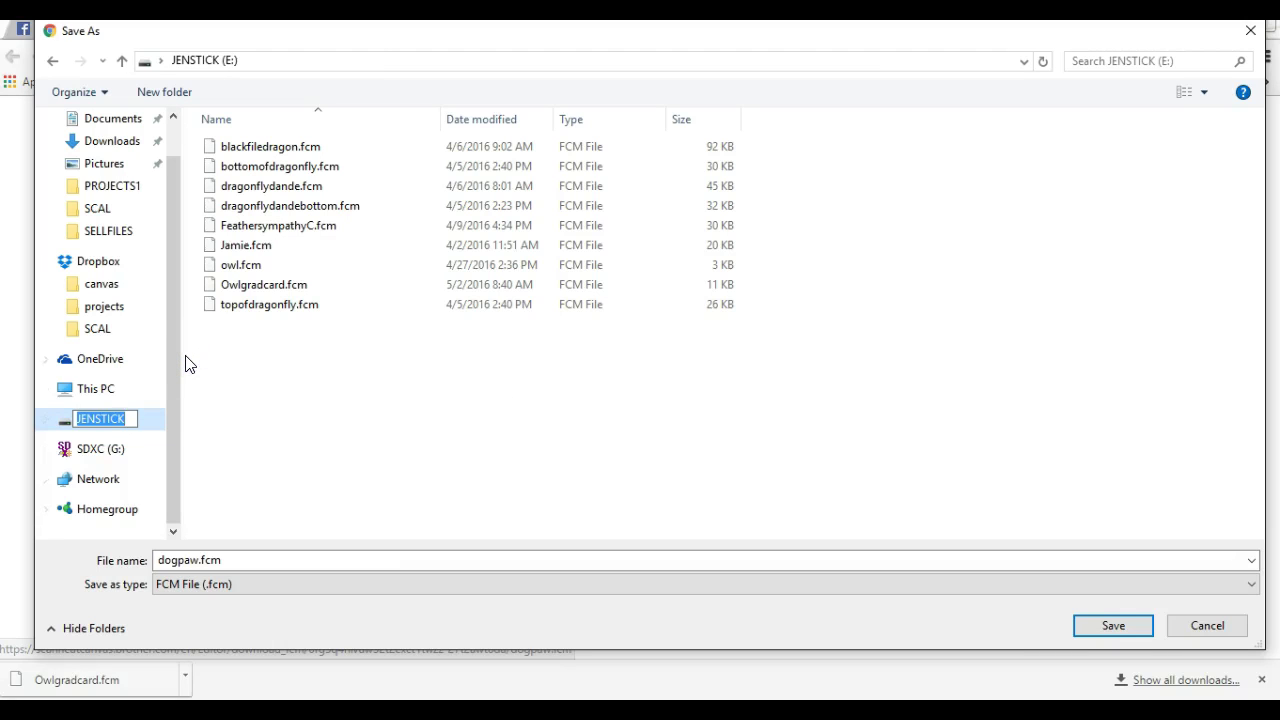
pyautogui.write('jensstick')
pyautogui.press('Return')
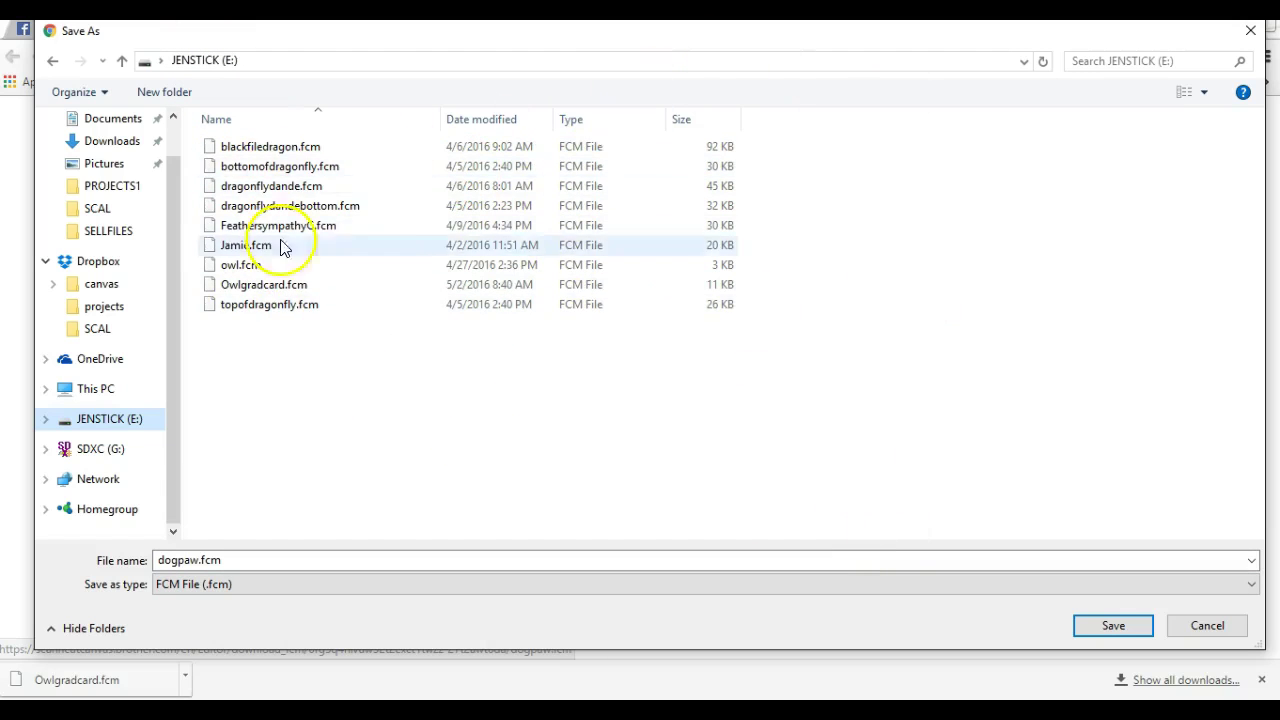
pyautogui.click(1250, 31)
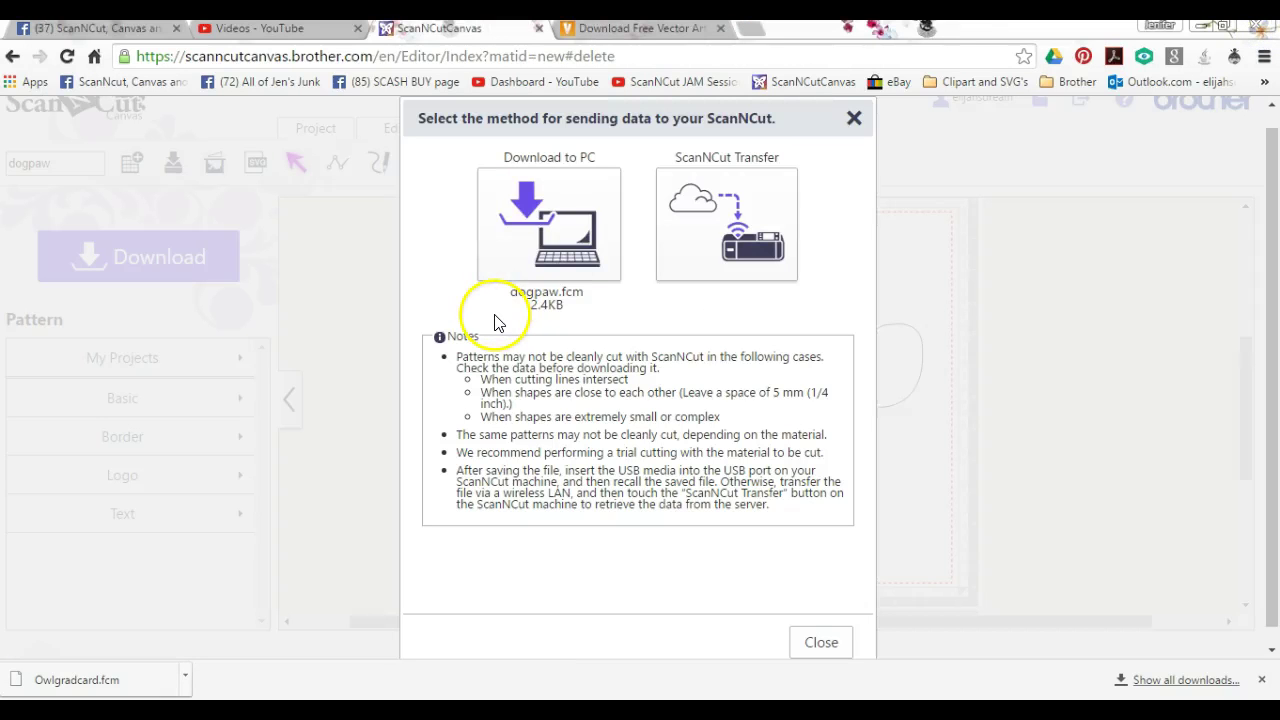
# Download dogpaw.fcm to the JENSSTICK drive and close the send-method window
pyautogui.click(542, 219)
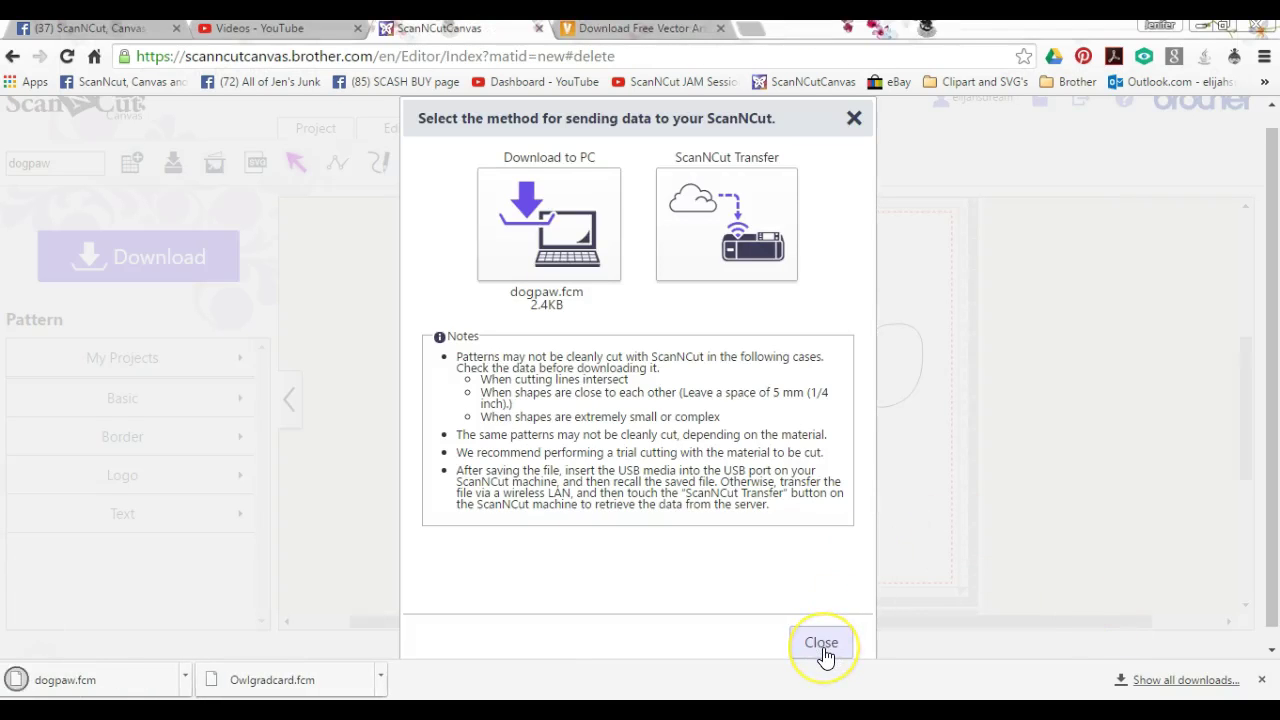
pyautogui.click(822, 648)
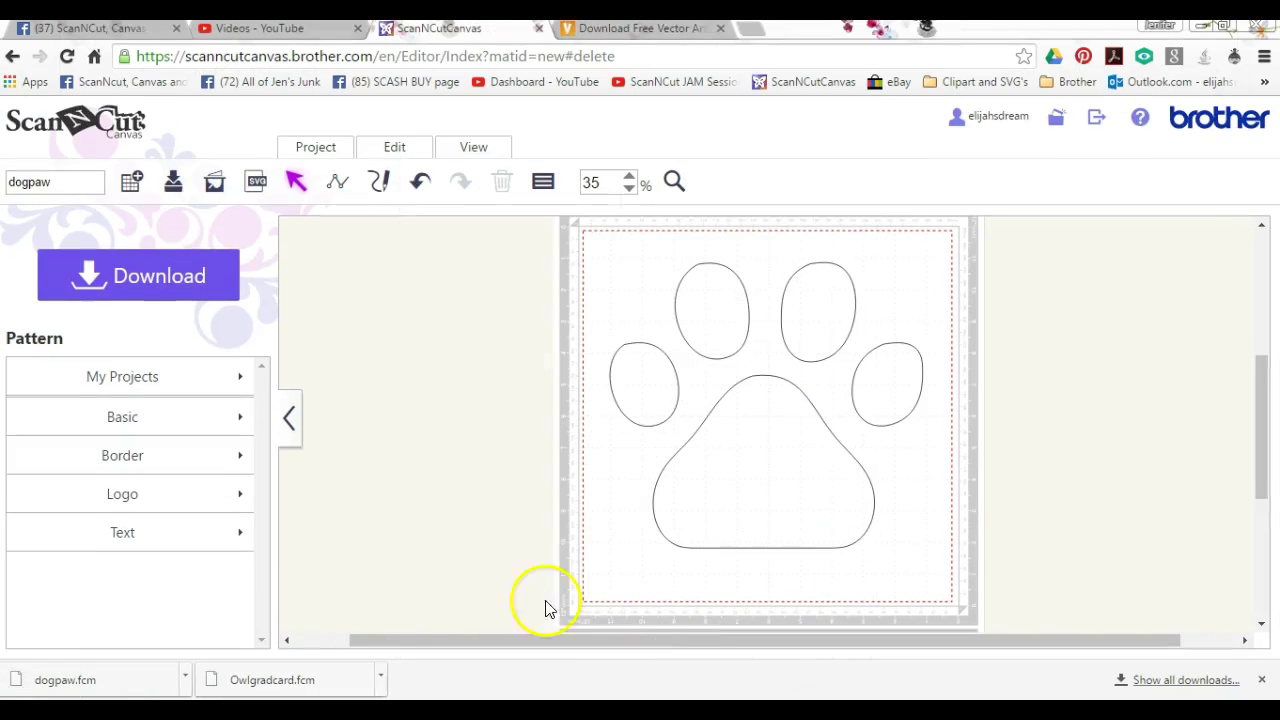
# Dismiss Chrome's downloads bar and bring up File Explorer to check the USB drive
pyautogui.click(1265, 680)
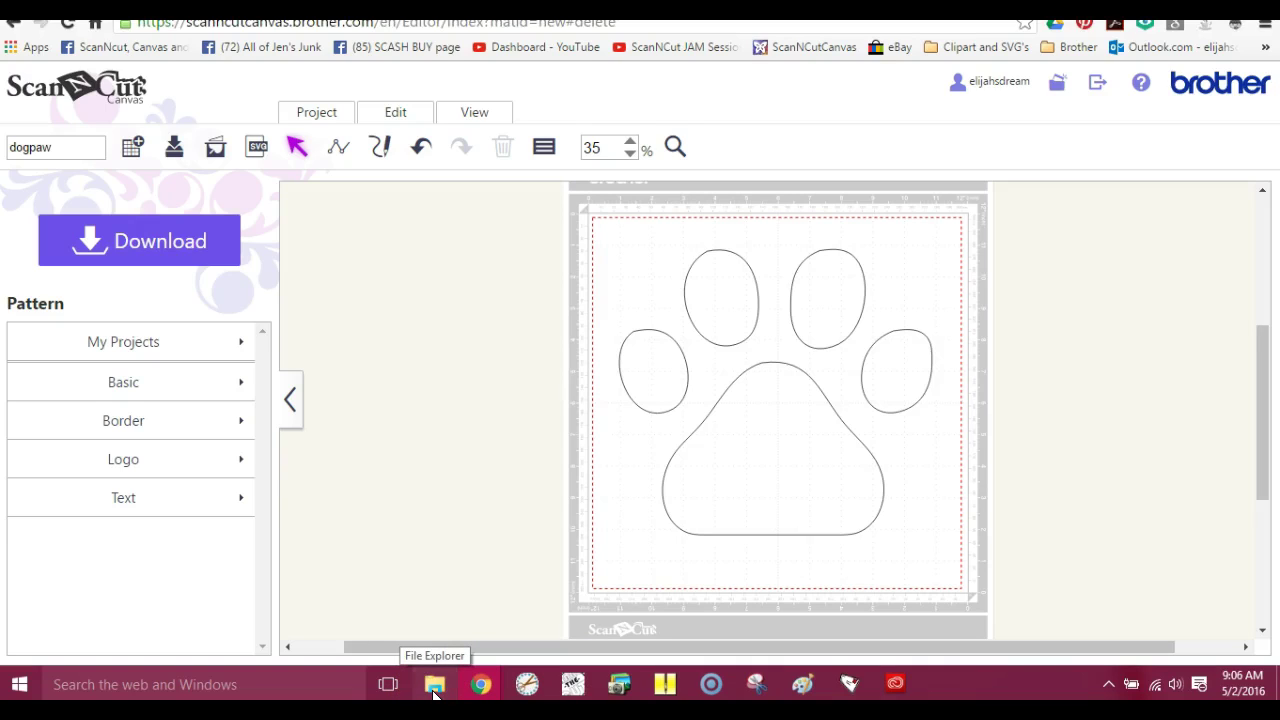
pyautogui.click(455, 692)
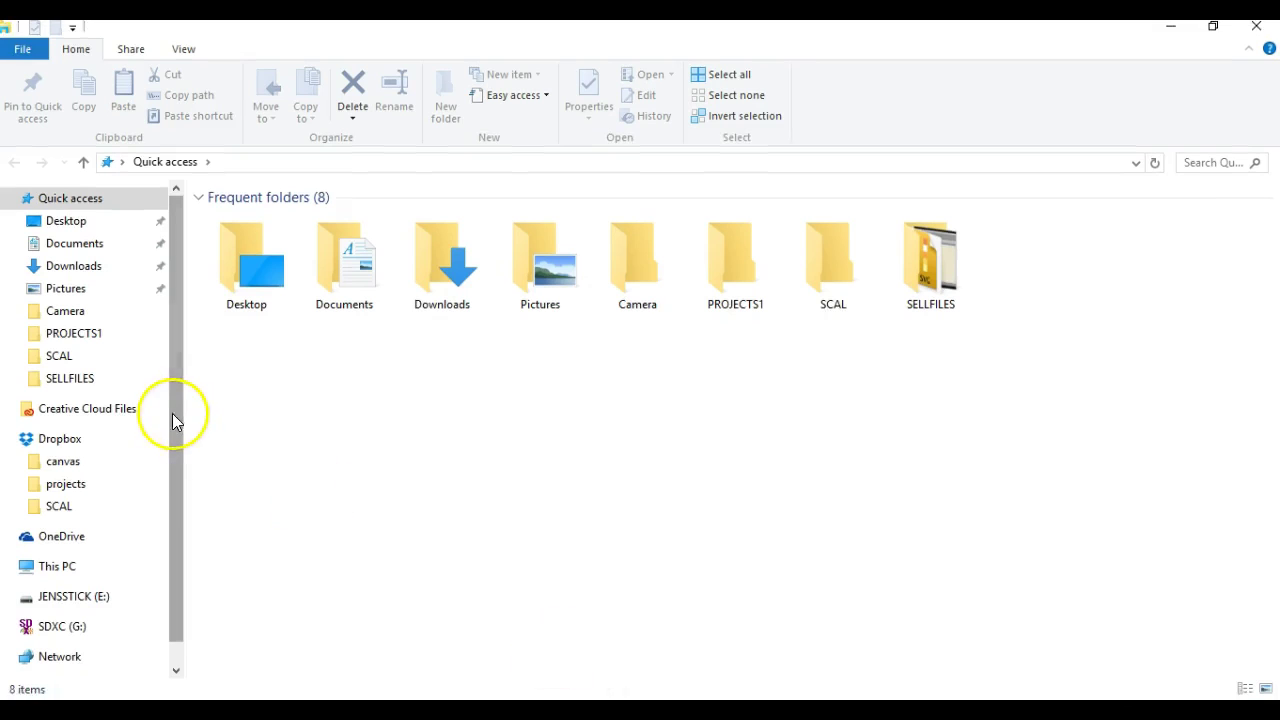
# Open the JENSSTICK (E:) drive to confirm dogpaw.fcm is among its 11 items
pyautogui.scroll(-1, 176, 411)
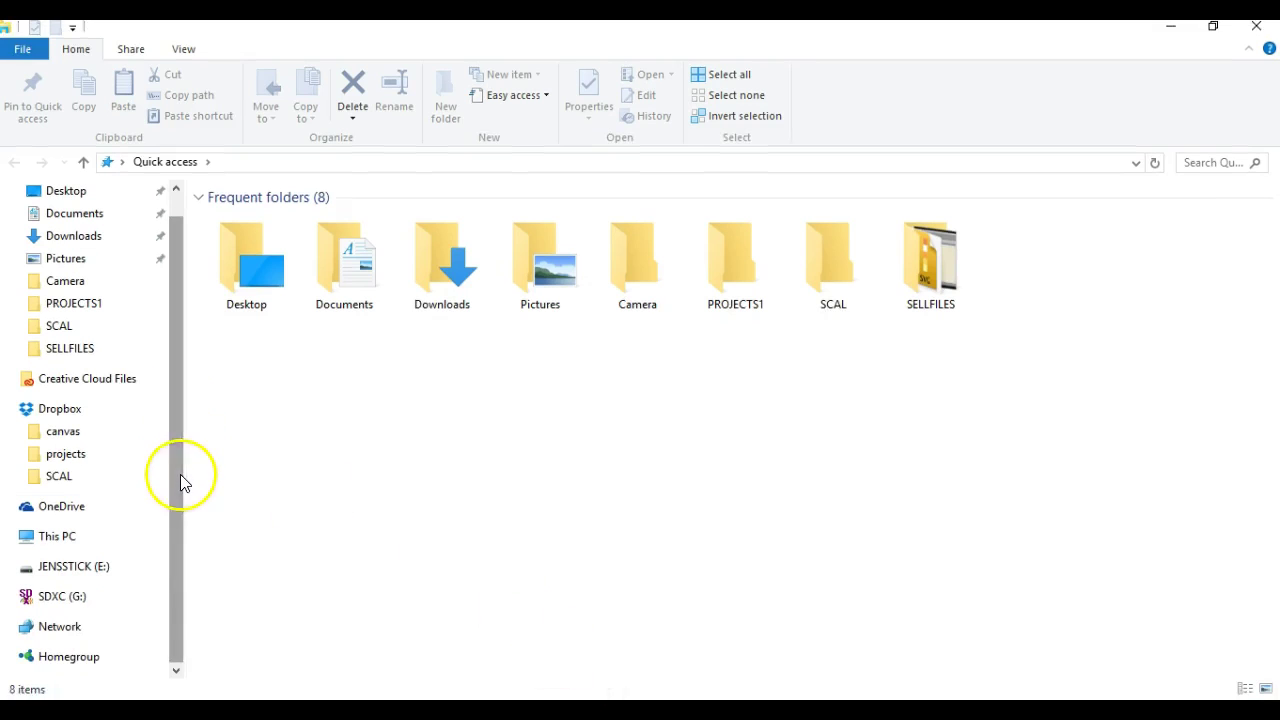
pyautogui.click(56, 577)
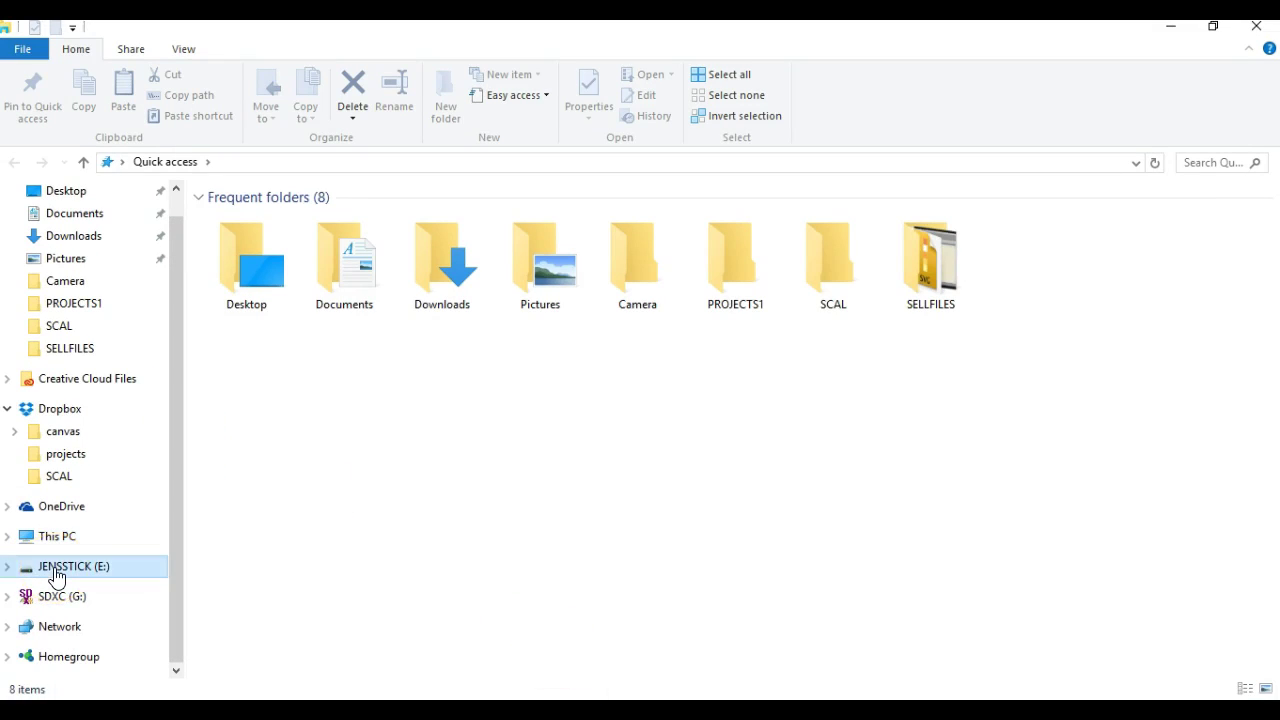
pyautogui.click(245, 230)
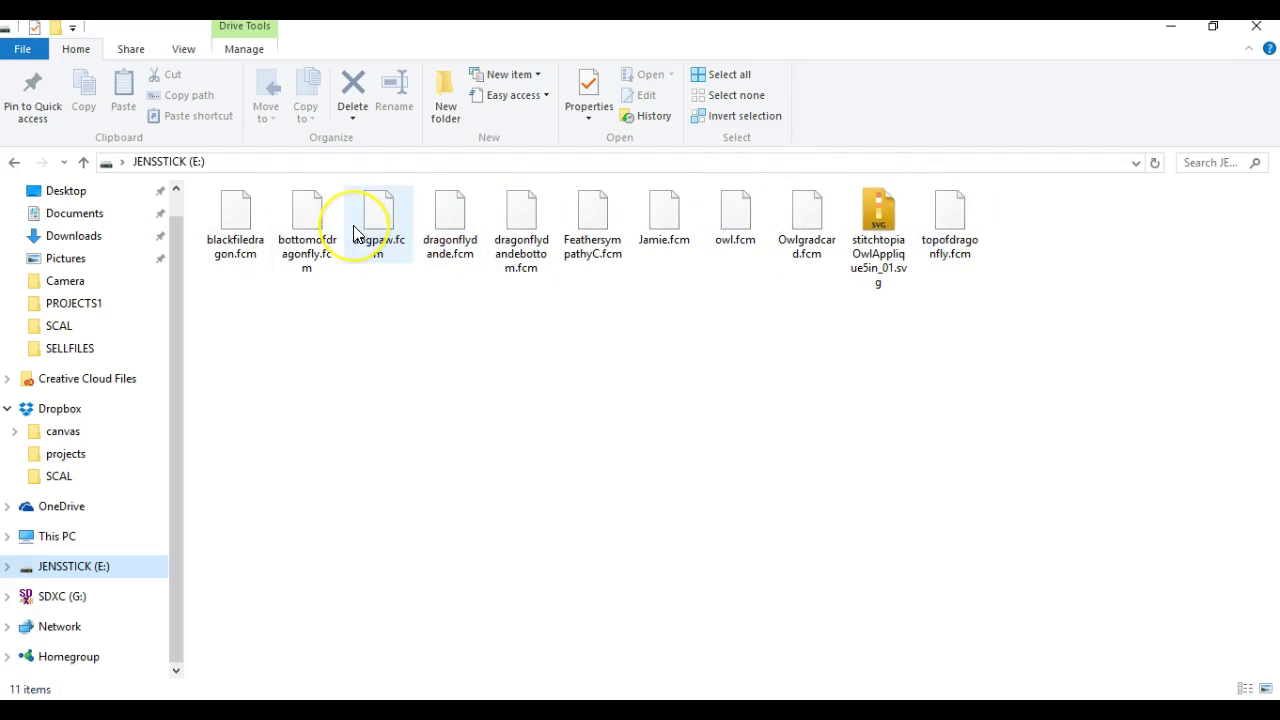
pyautogui.click(885, 246)
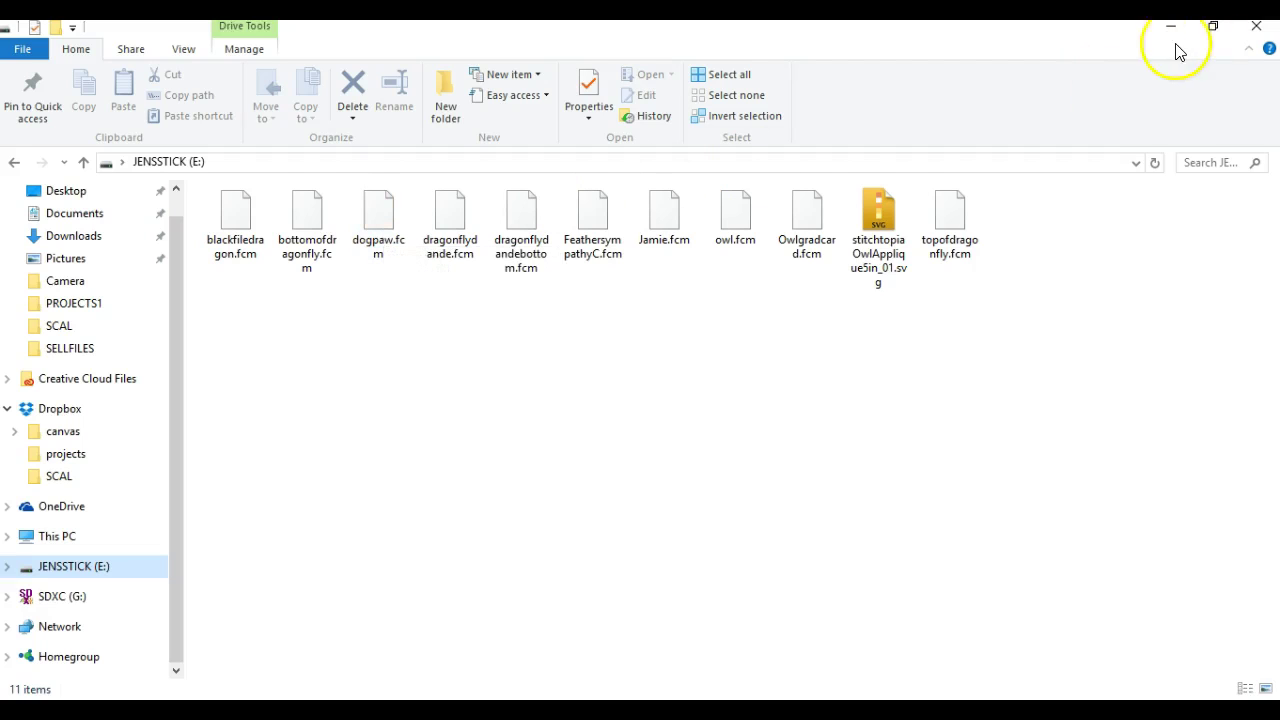
# Back in the editor, select all the paw shapes and delete them from the mat
pyautogui.click(1256, 26)
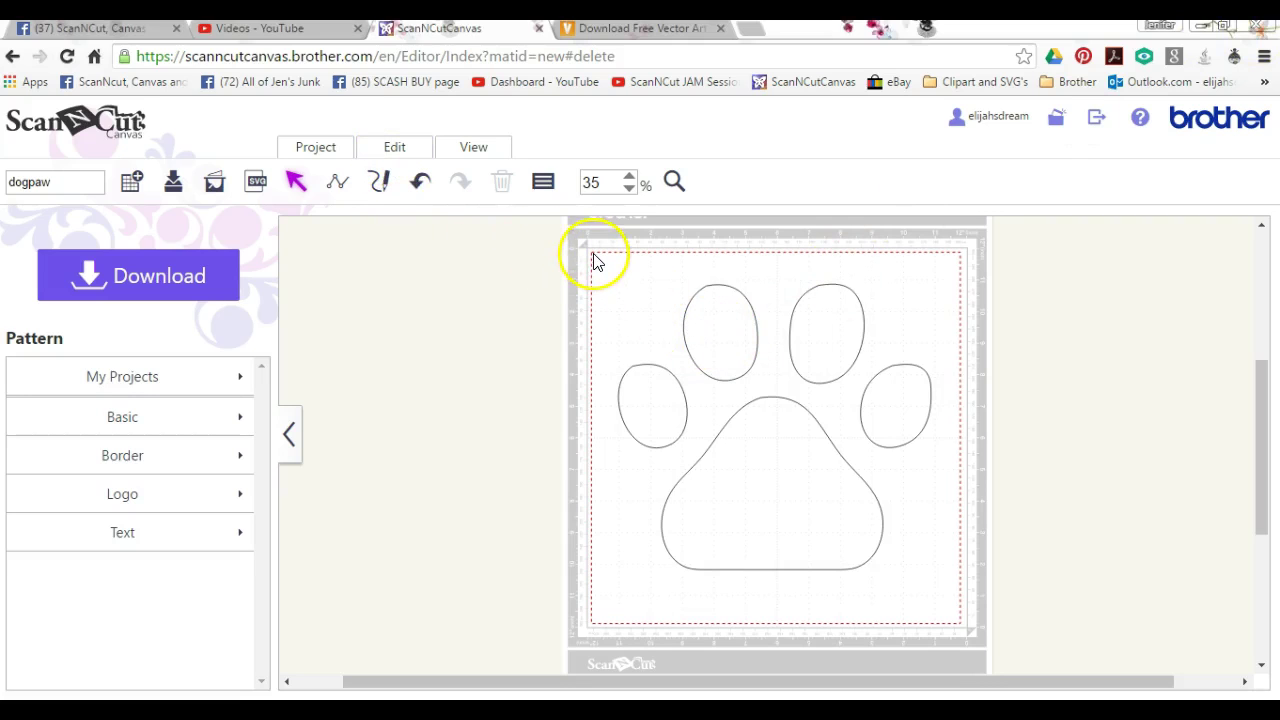
pyautogui.moveTo(593, 254); pyautogui.dragTo(1017, 617)
pyautogui.click(501, 183)
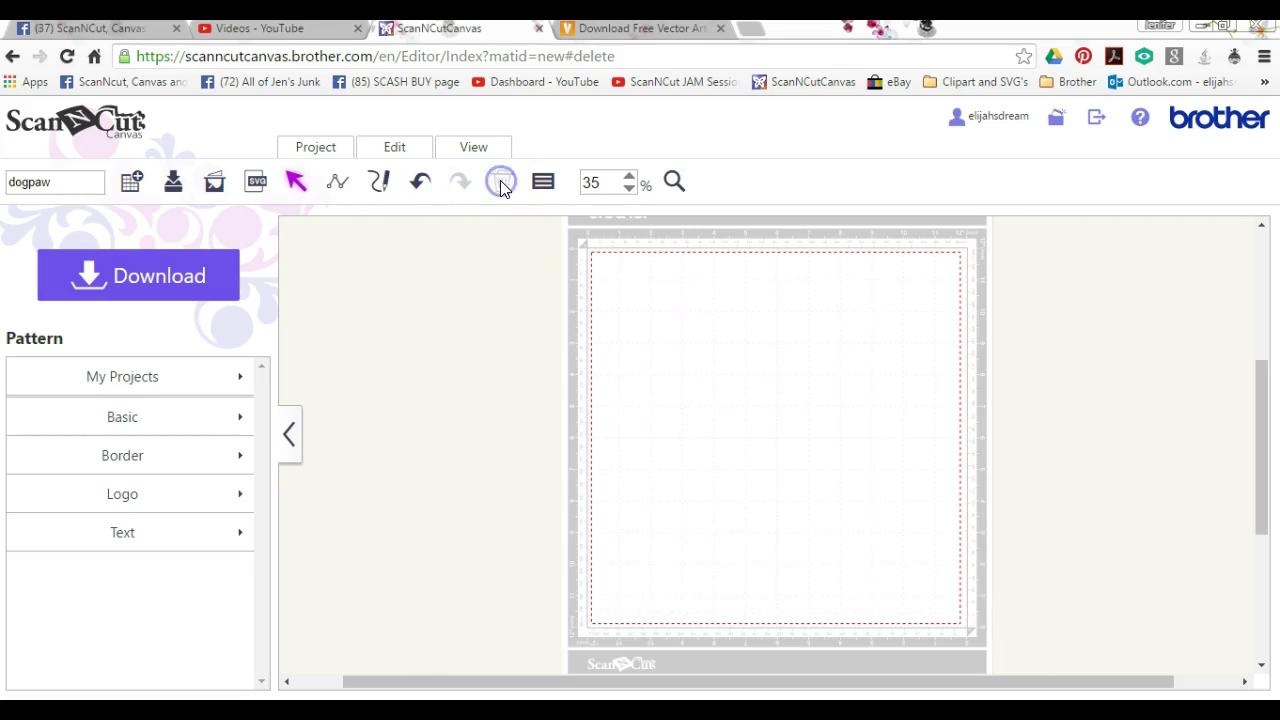
# Import dogpaw.fcm from JENSSTICK (E:) and select the five re-imported paw shapes
pyautogui.click(257, 183)
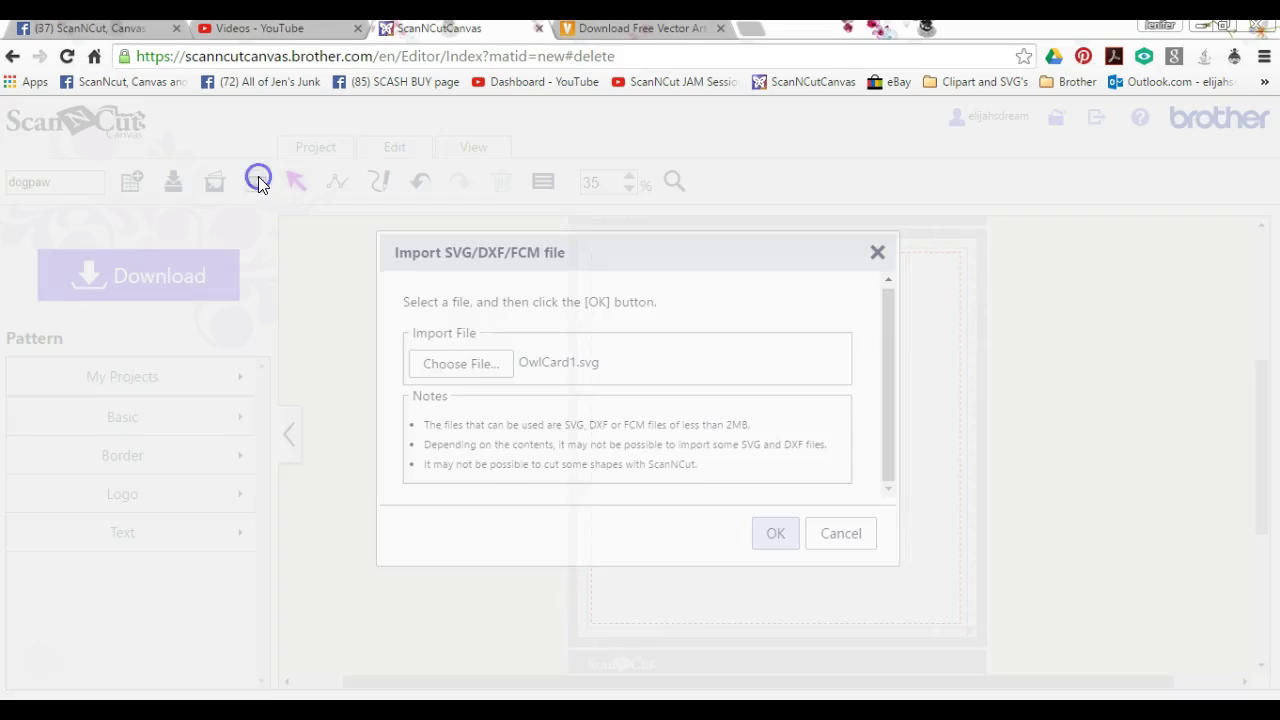
pyautogui.click(460, 362)
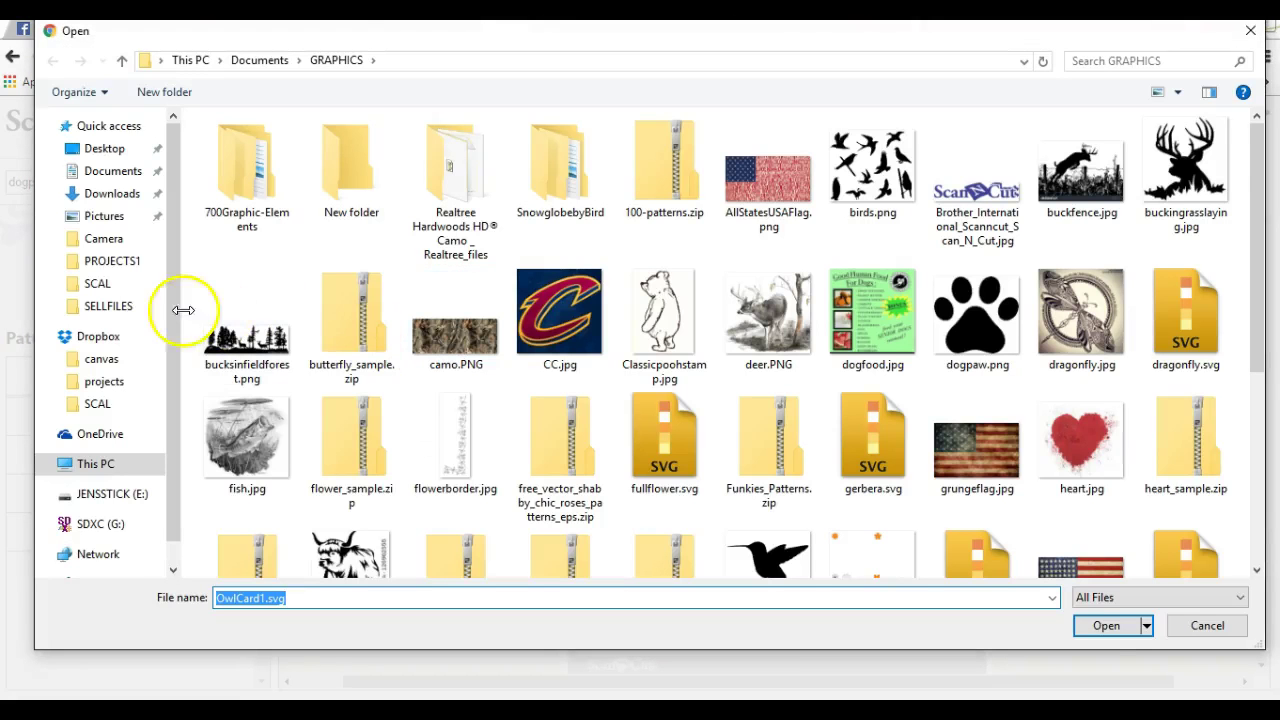
pyautogui.click(112, 495)
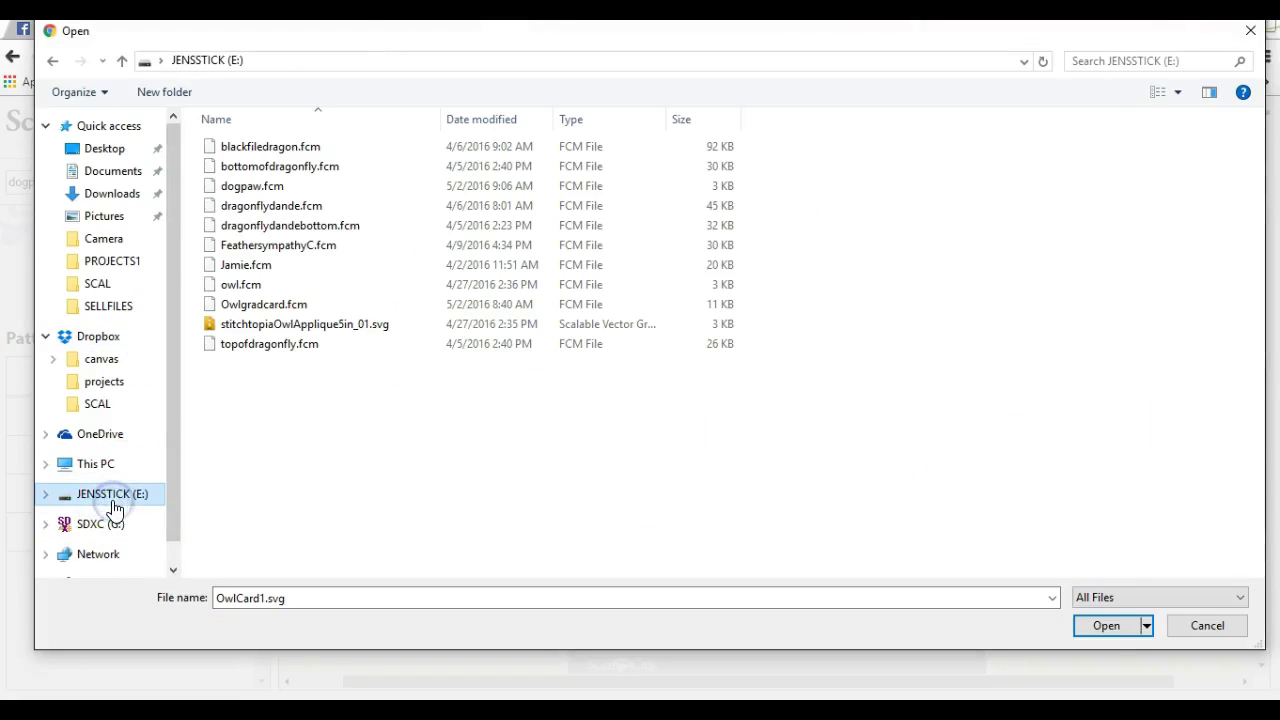
pyautogui.doubleClick(262, 186)
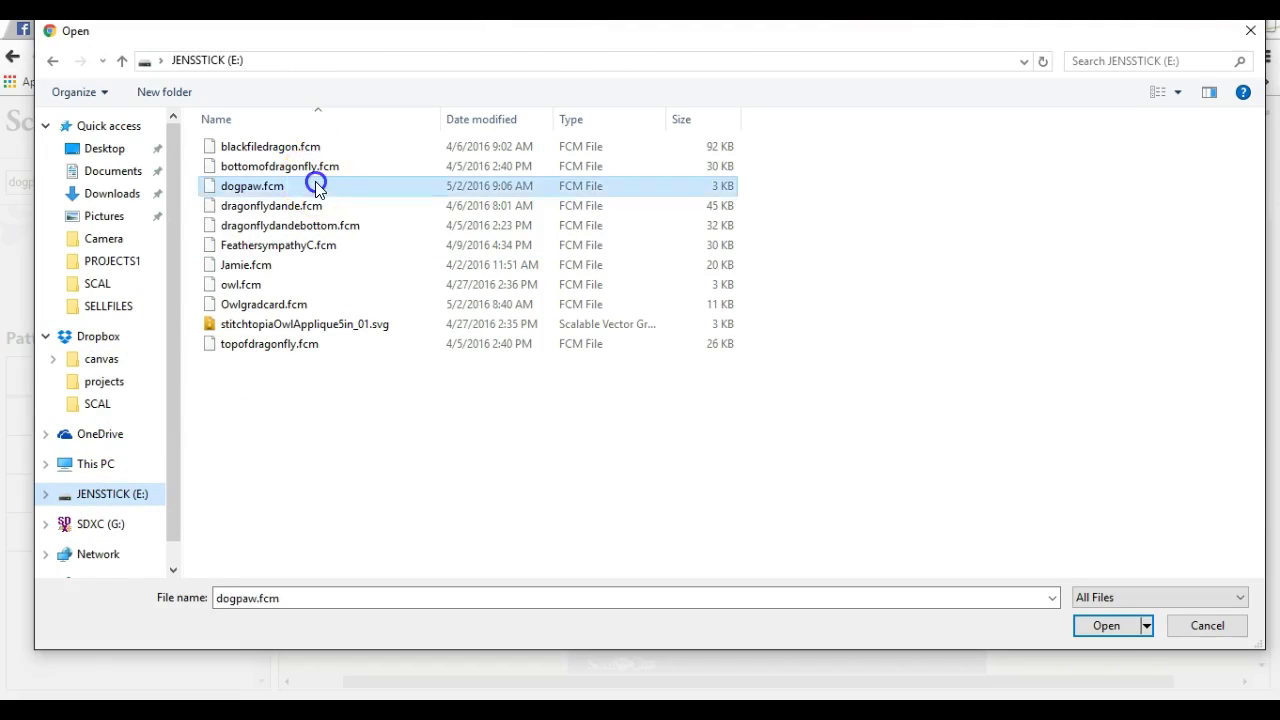
pyautogui.click(776, 537)
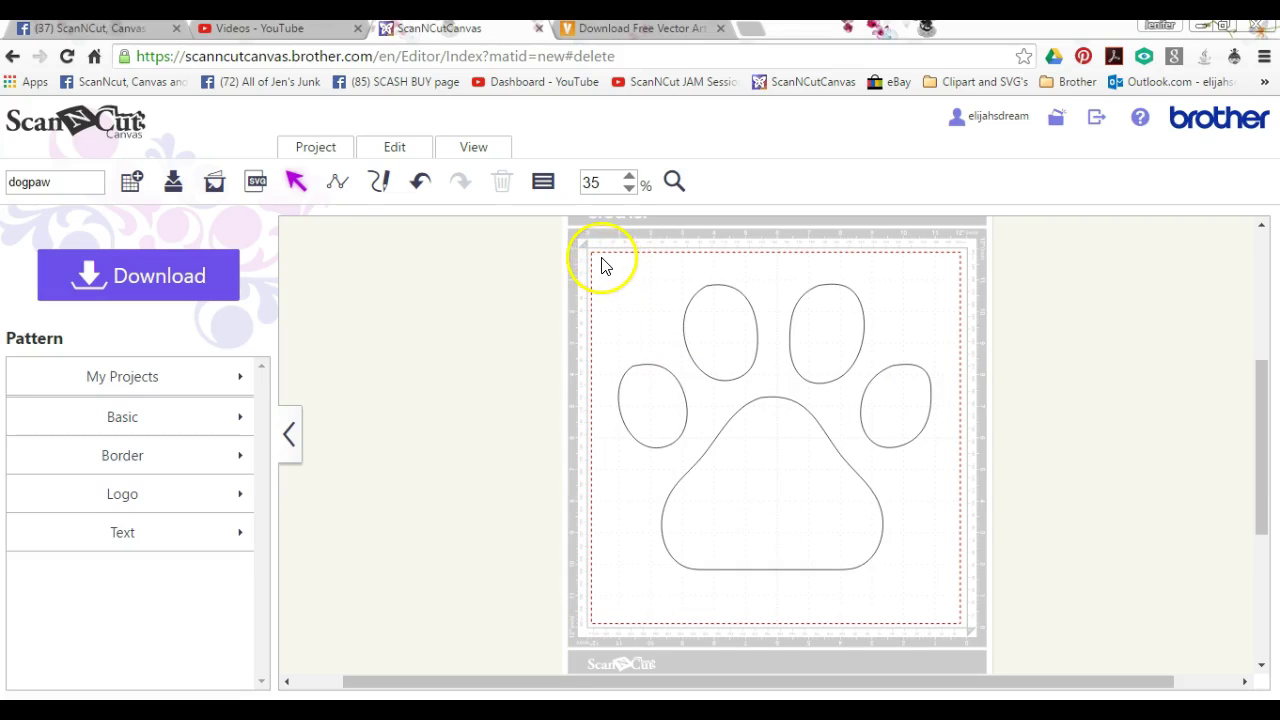
pyautogui.moveTo(595, 255); pyautogui.dragTo(956, 658)
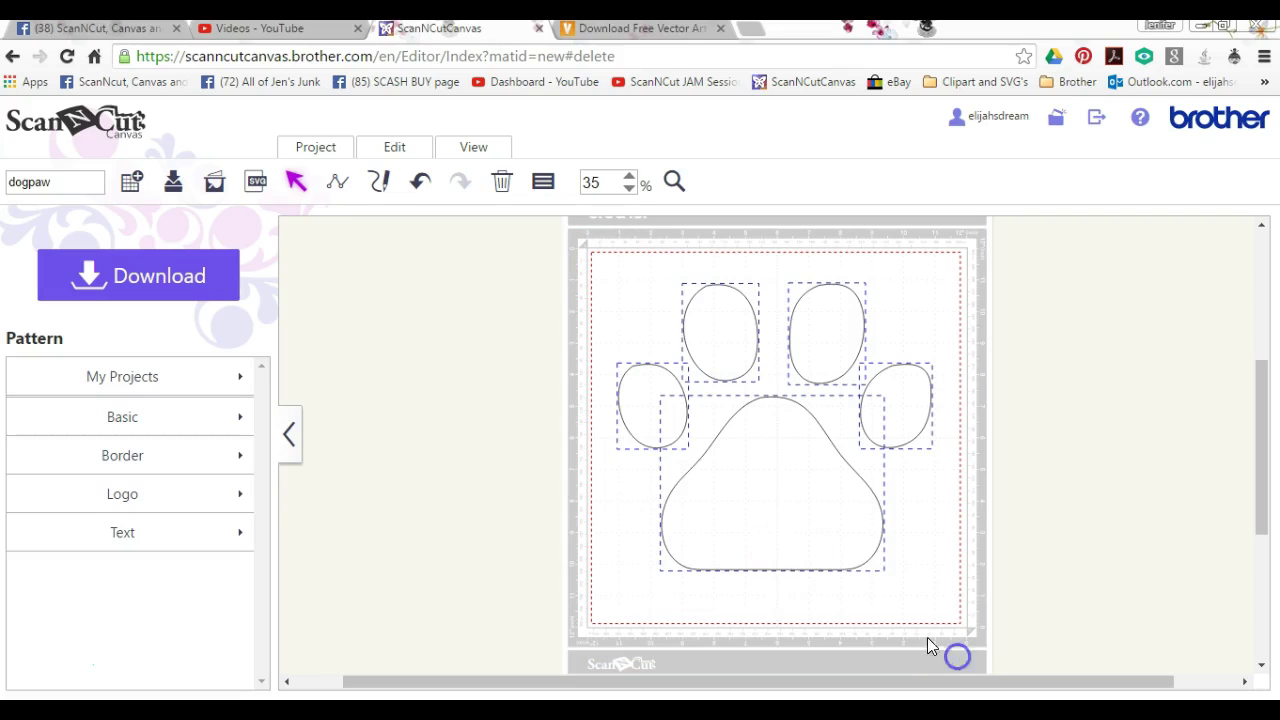
# Delete the re-imported paw, glance at the Vecteezy tab, then return to ScanNCut Canvas
pyautogui.click(502, 184)
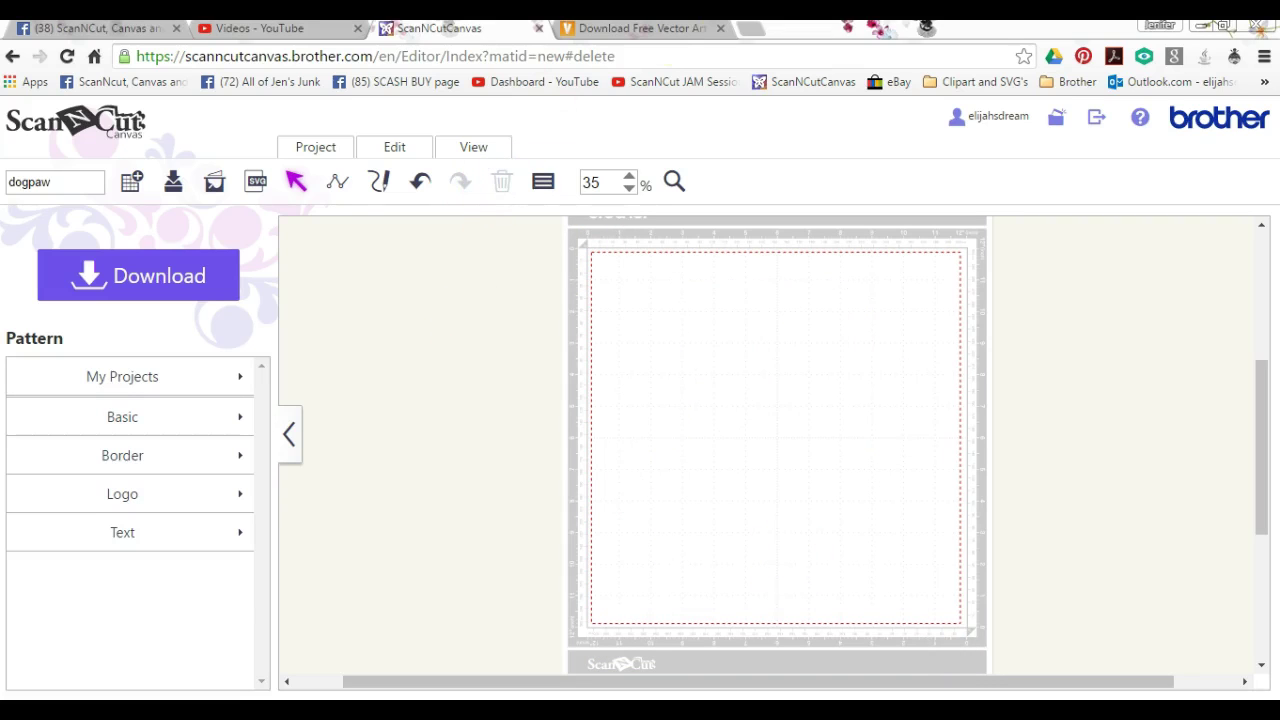
pyautogui.click(650, 30)
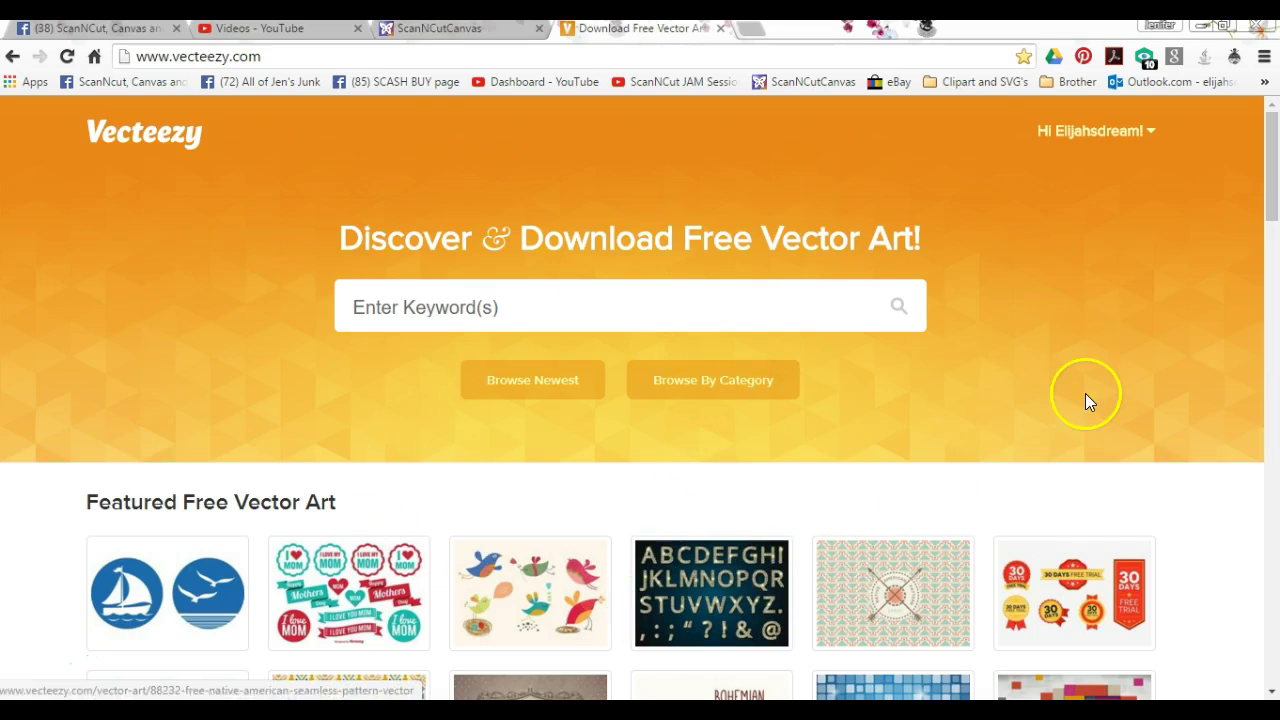
pyautogui.moveTo(1273, 175); pyautogui.dragTo(1271, 142)
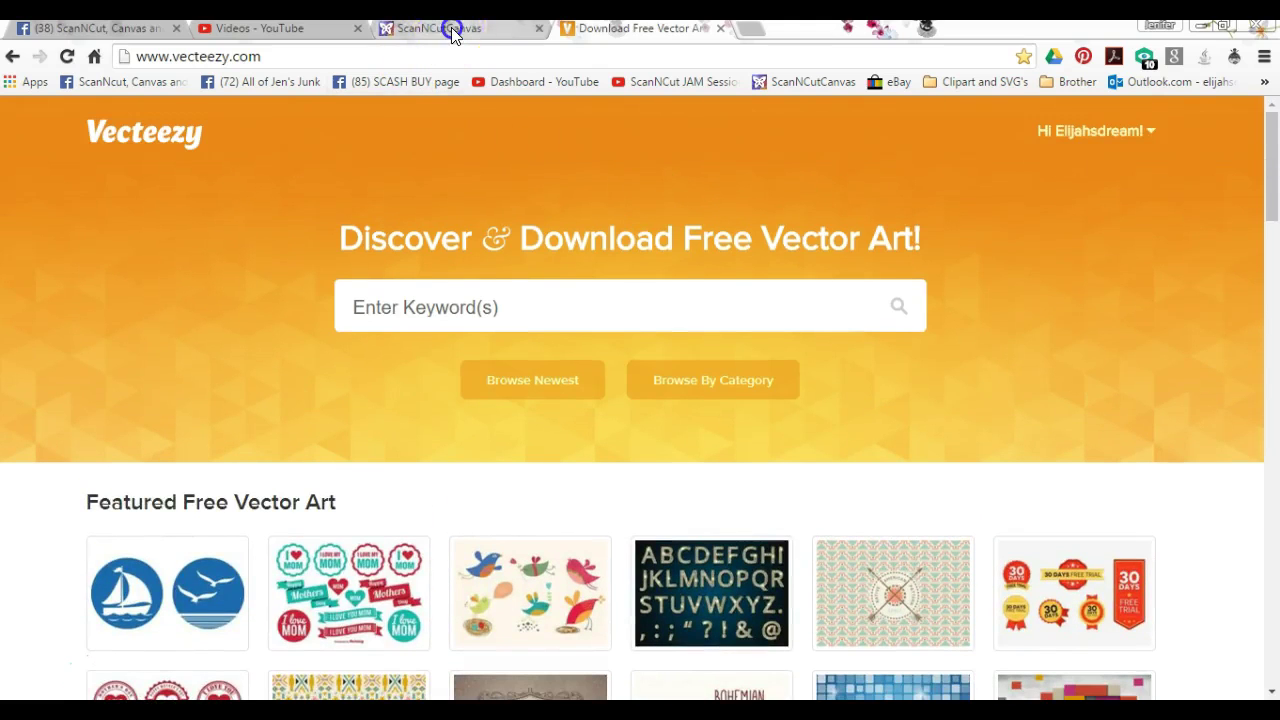
pyautogui.click(452, 30)
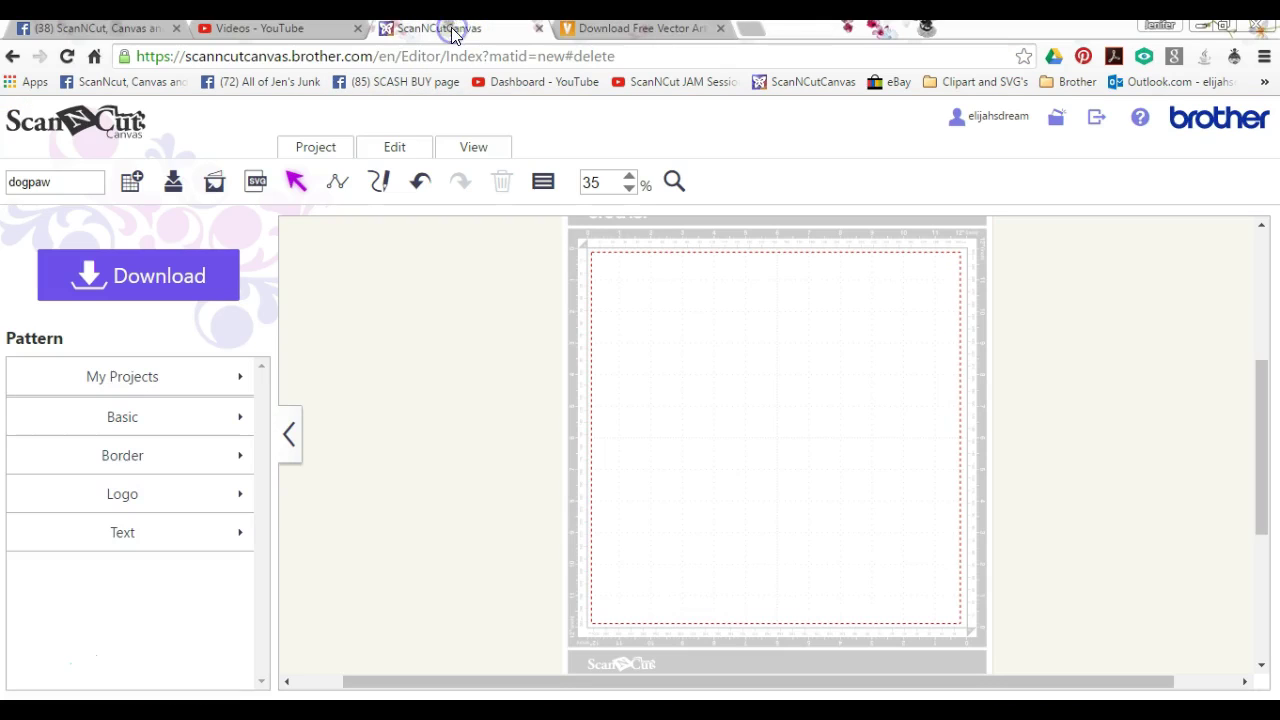
# Start Image Tracing and browse Documents to THE HUNGRY JPEG BUNDLES folder for an image
pyautogui.click(215, 186)
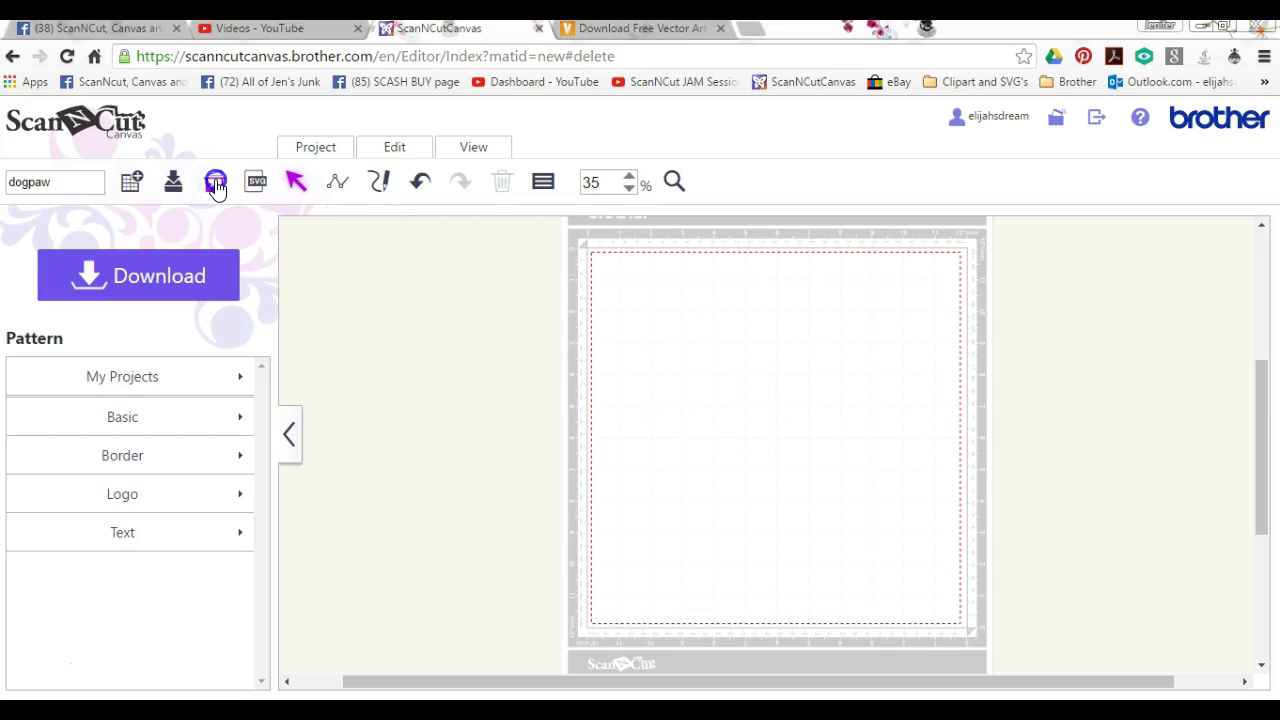
pyautogui.click(363, 288)
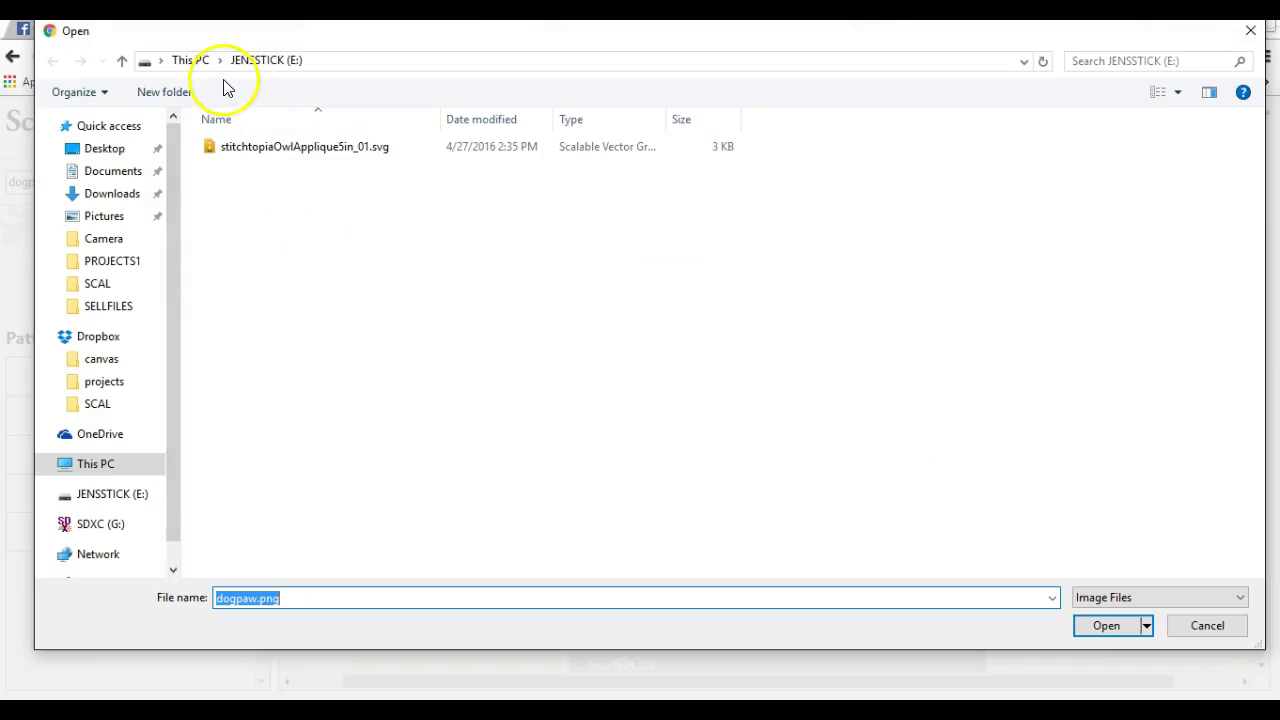
pyautogui.click(118, 174)
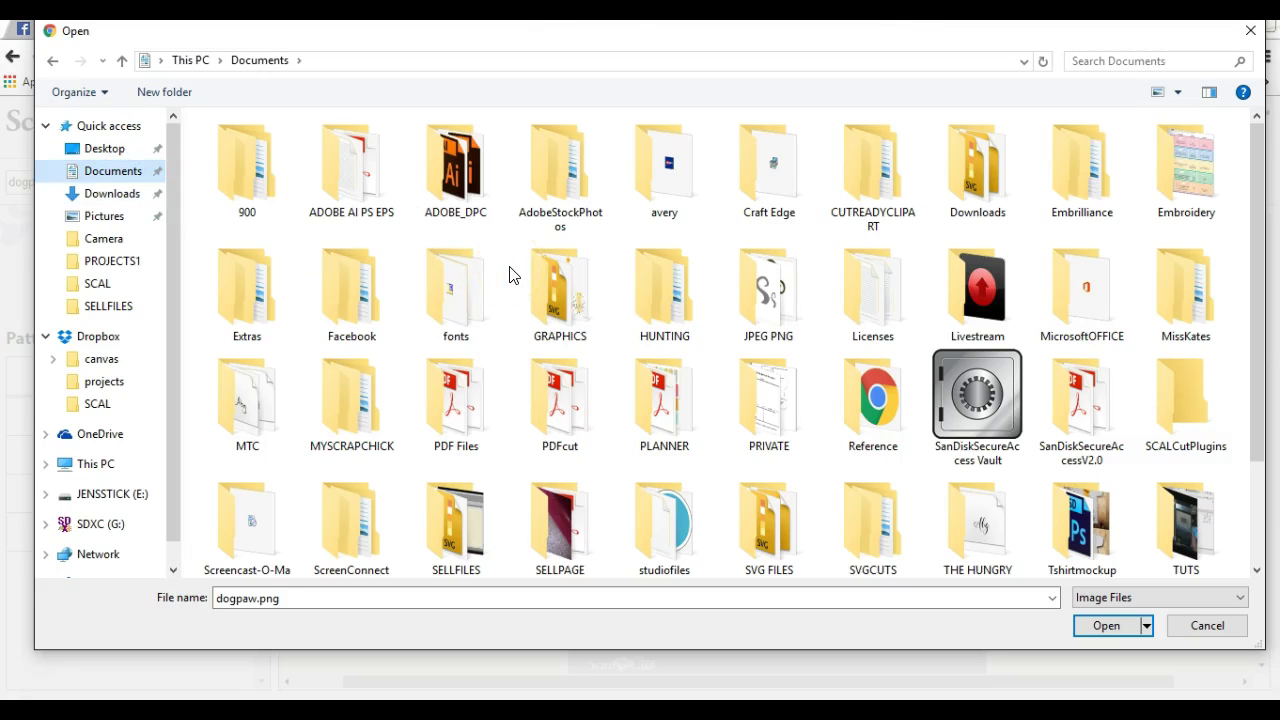
pyautogui.click(461, 170)
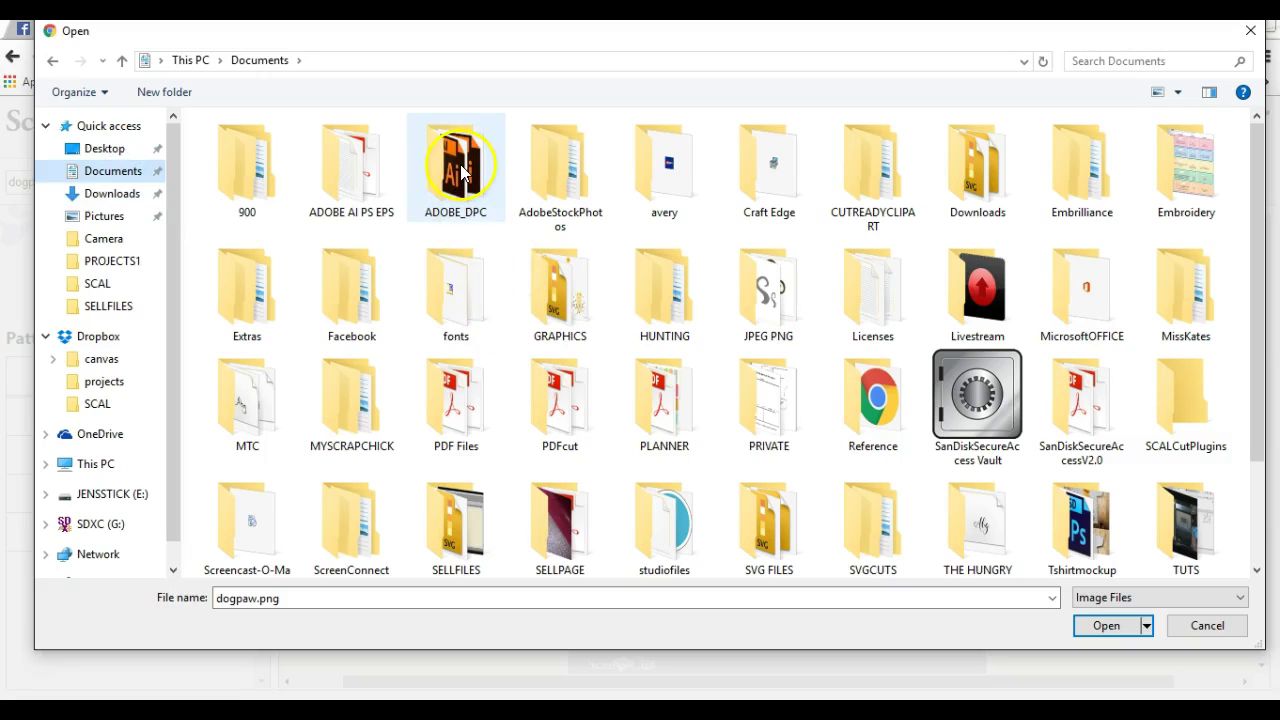
pyautogui.doubleClick(461, 170)
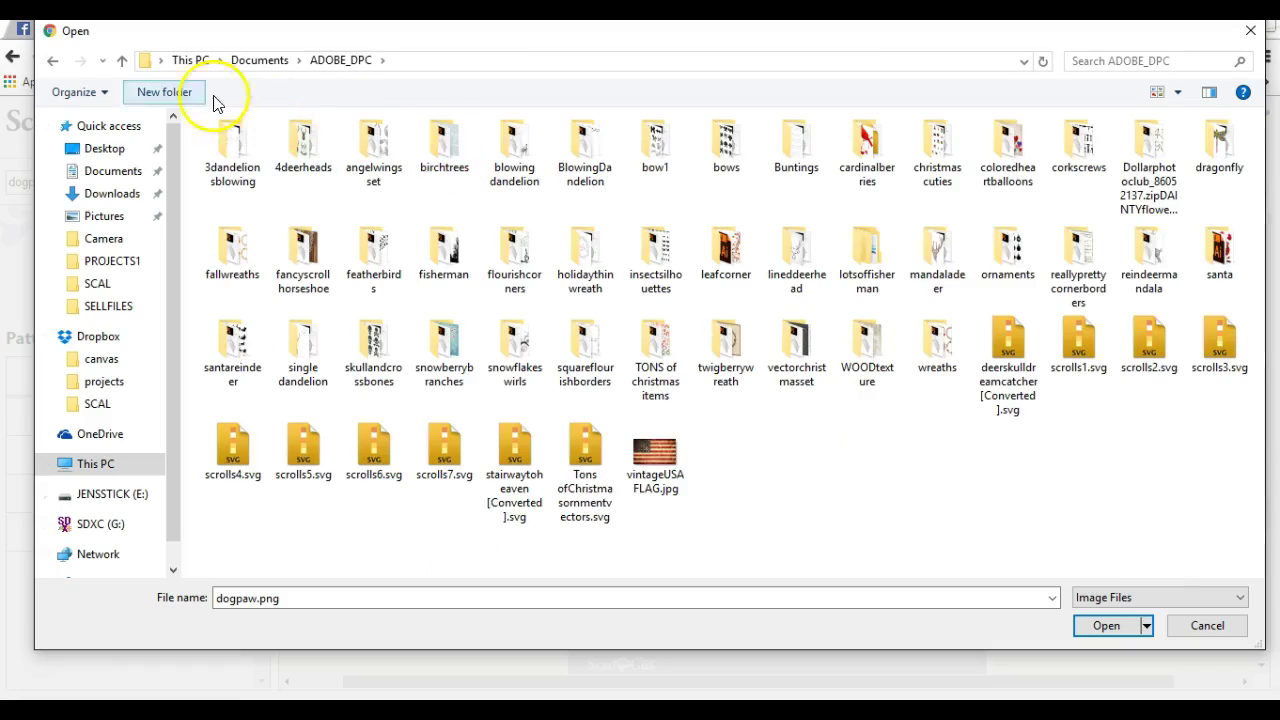
pyautogui.click(52, 61)
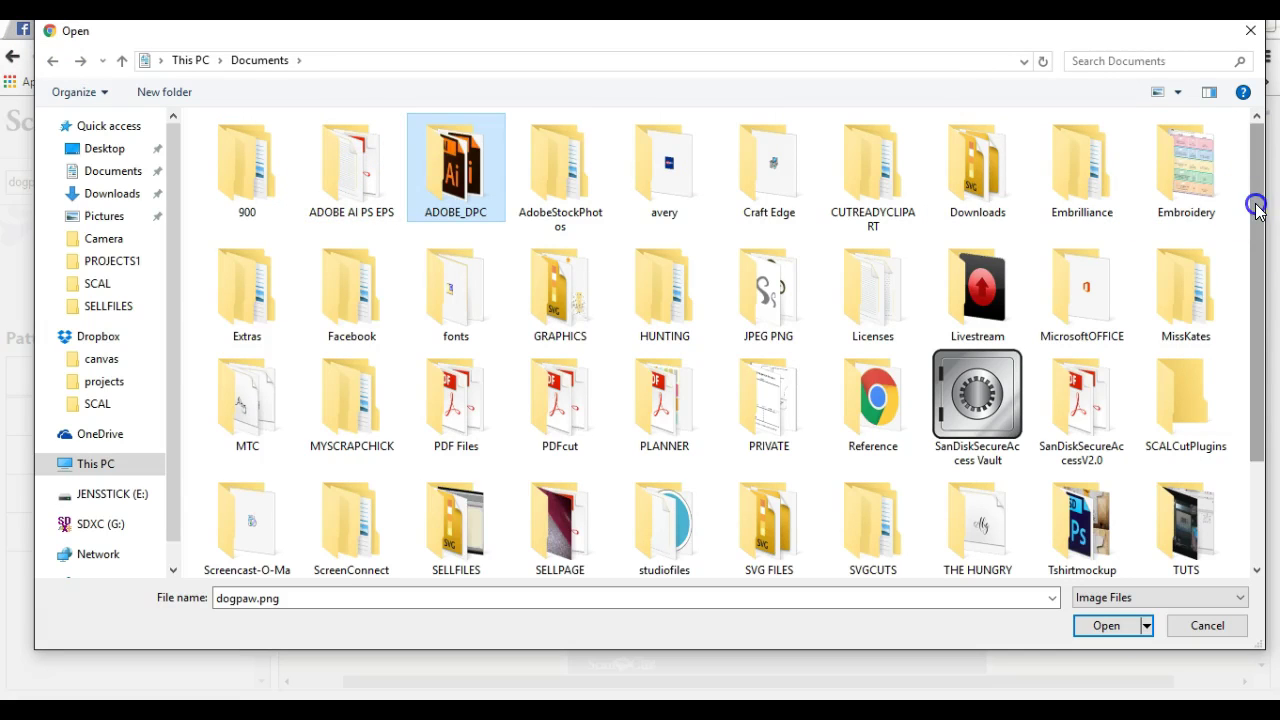
pyautogui.moveTo(1257, 206); pyautogui.dragTo(1257, 340)
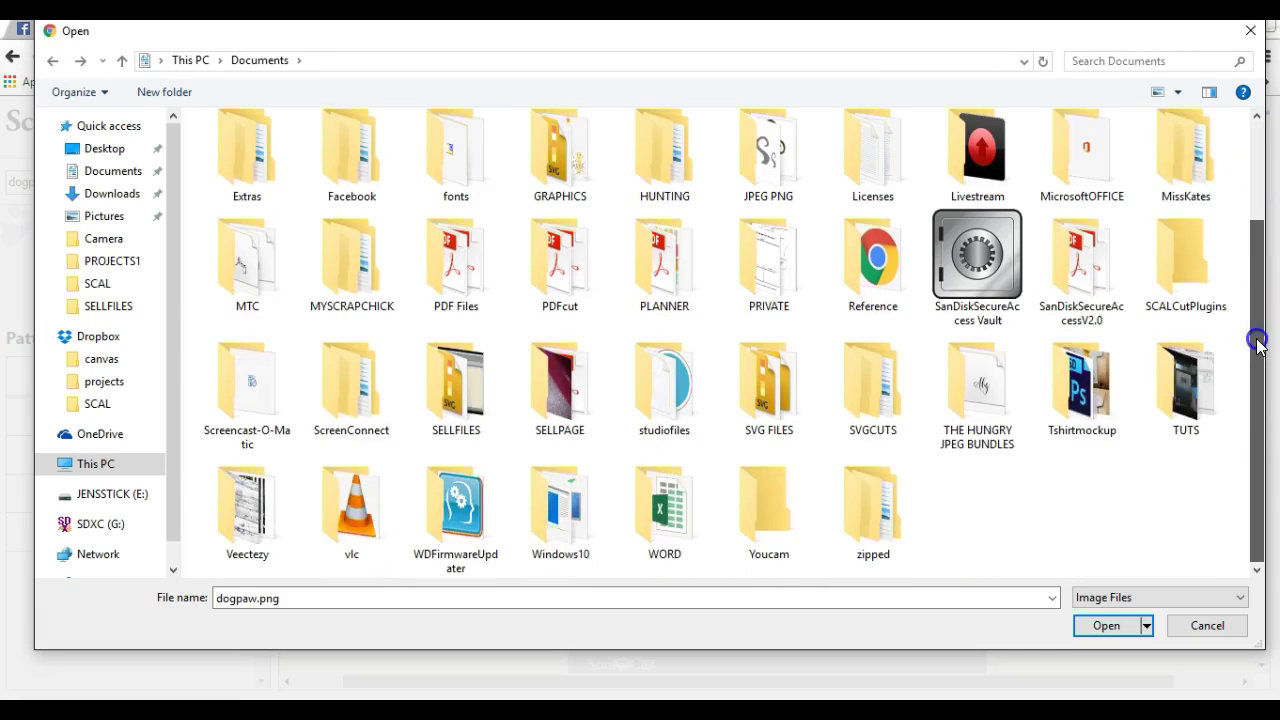
pyautogui.click(983, 408)
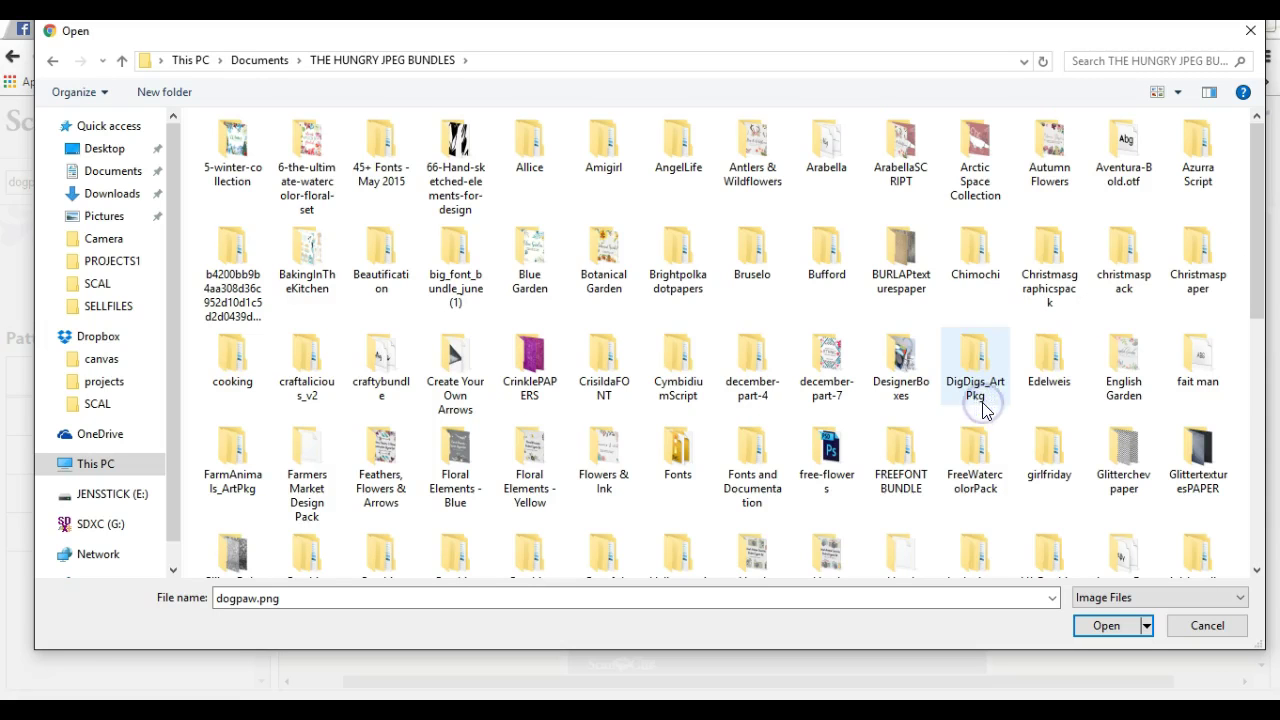
# Open a File Explorer window on the Documents folder
pyautogui.click(1257, 197)
pyautogui.moveTo(1257, 232); pyautogui.dragTo(1260, 455)
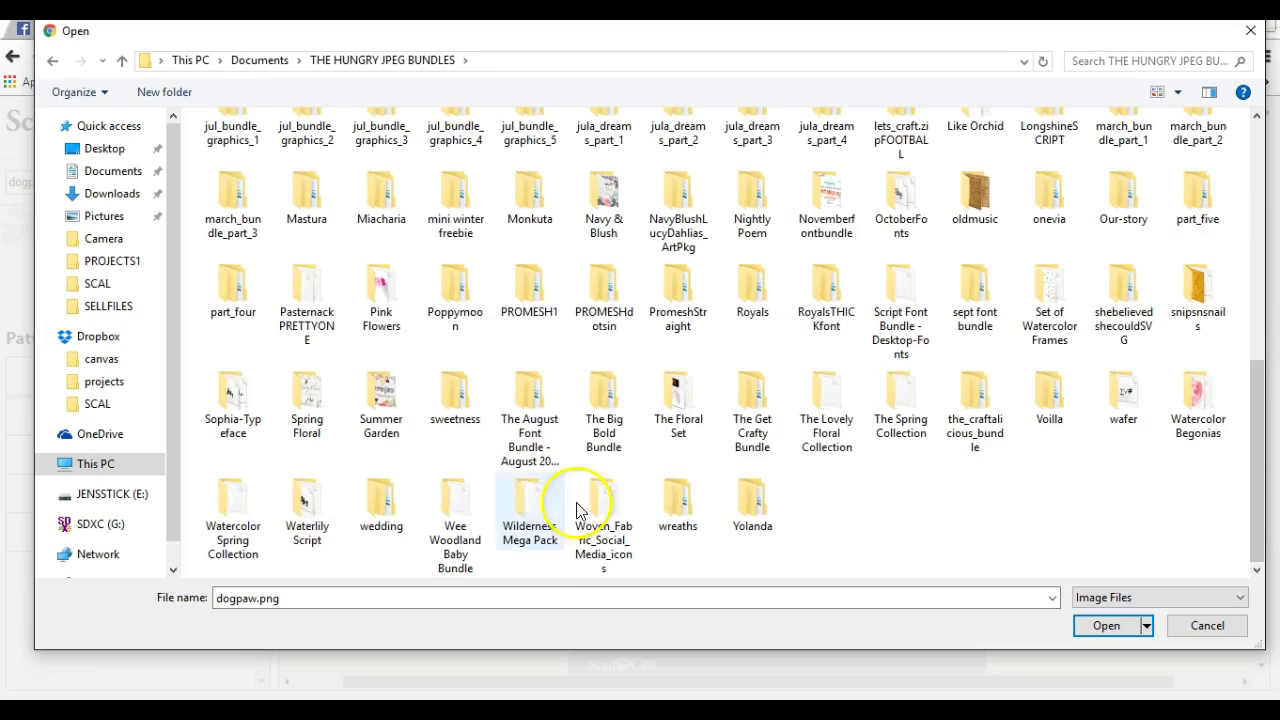
pyautogui.press('Return')
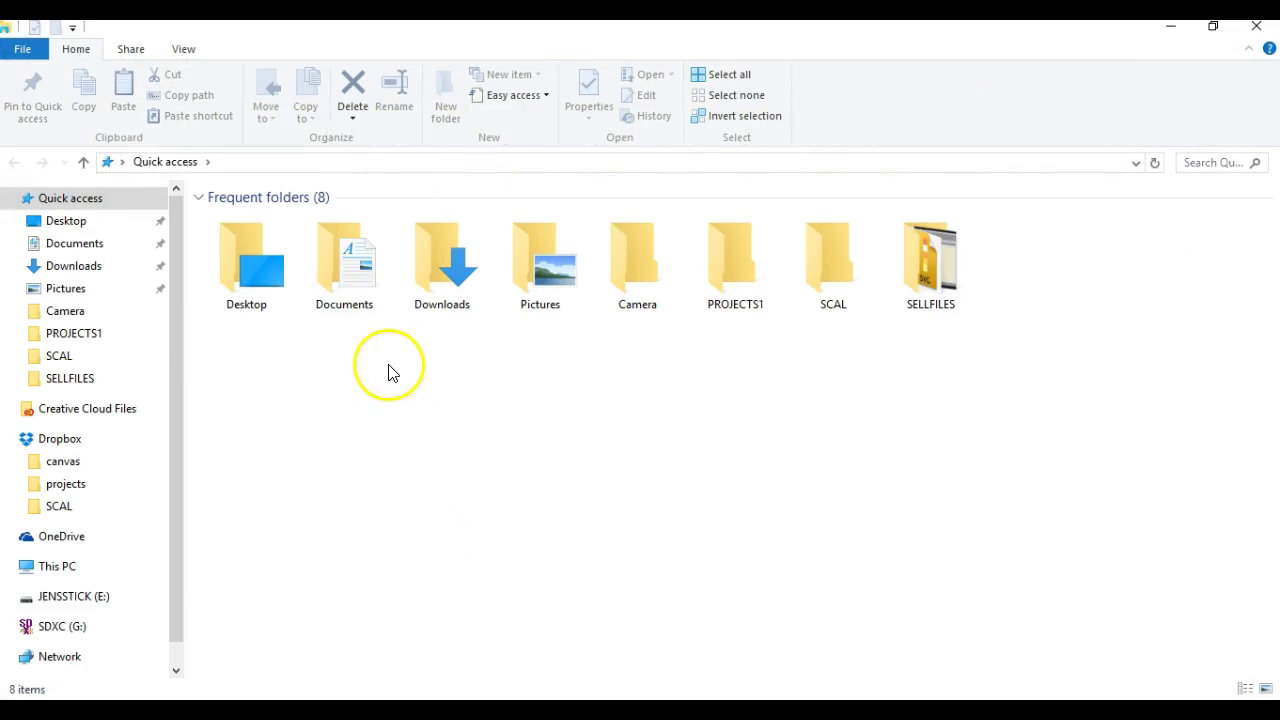
pyautogui.doubleClick(350, 288)
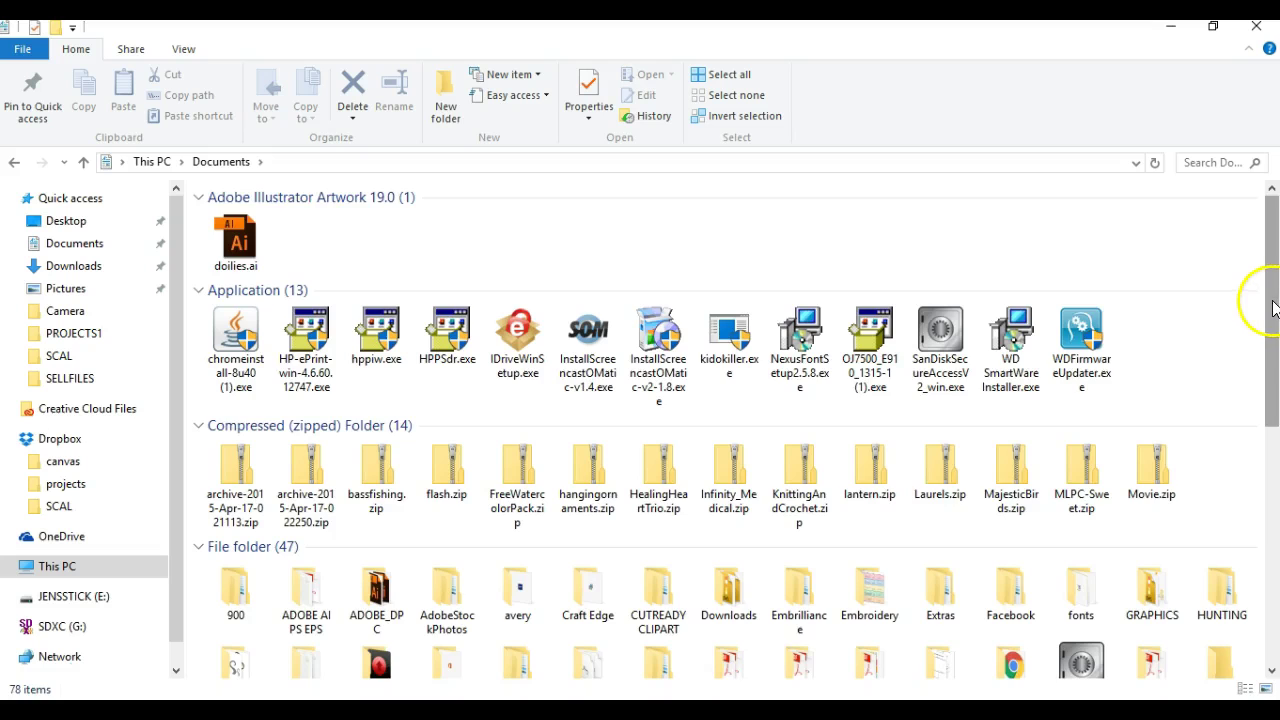
# In ADOBE_DPC, view headdress.zip's context menu without choosing anything, then close the window
pyautogui.scroll(-3, 1180, 320)
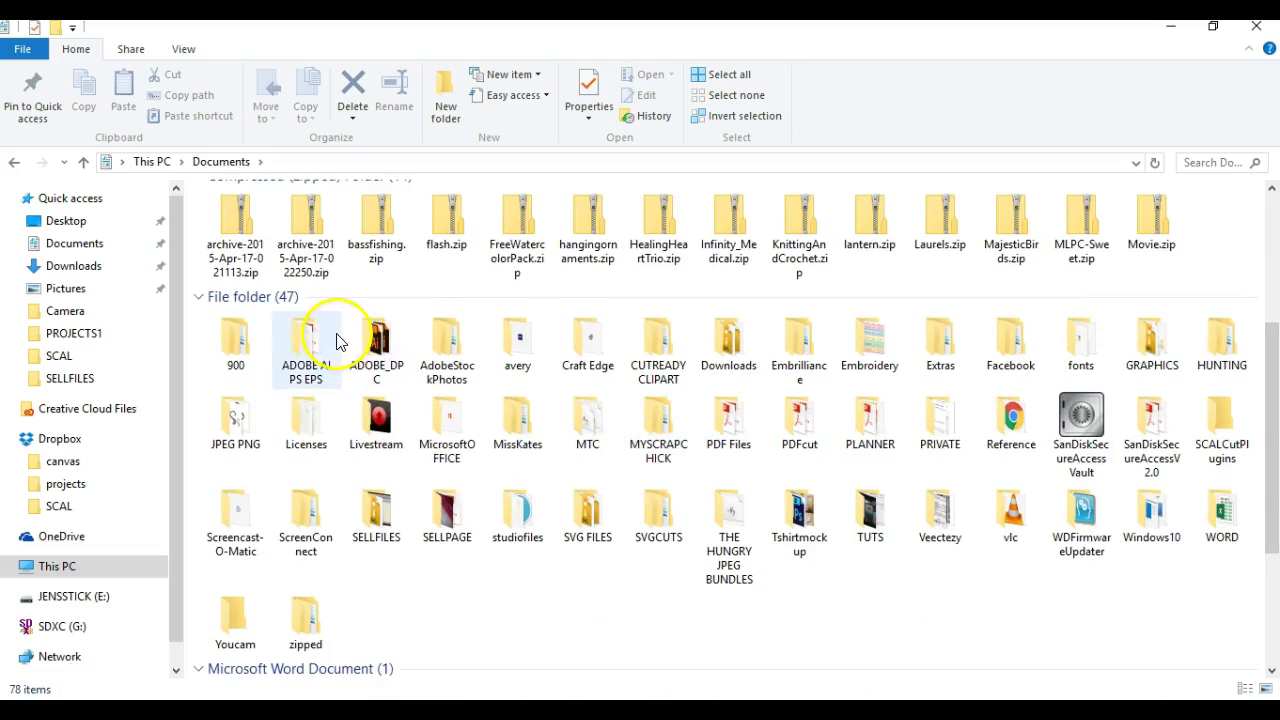
pyautogui.doubleClick(378, 340)
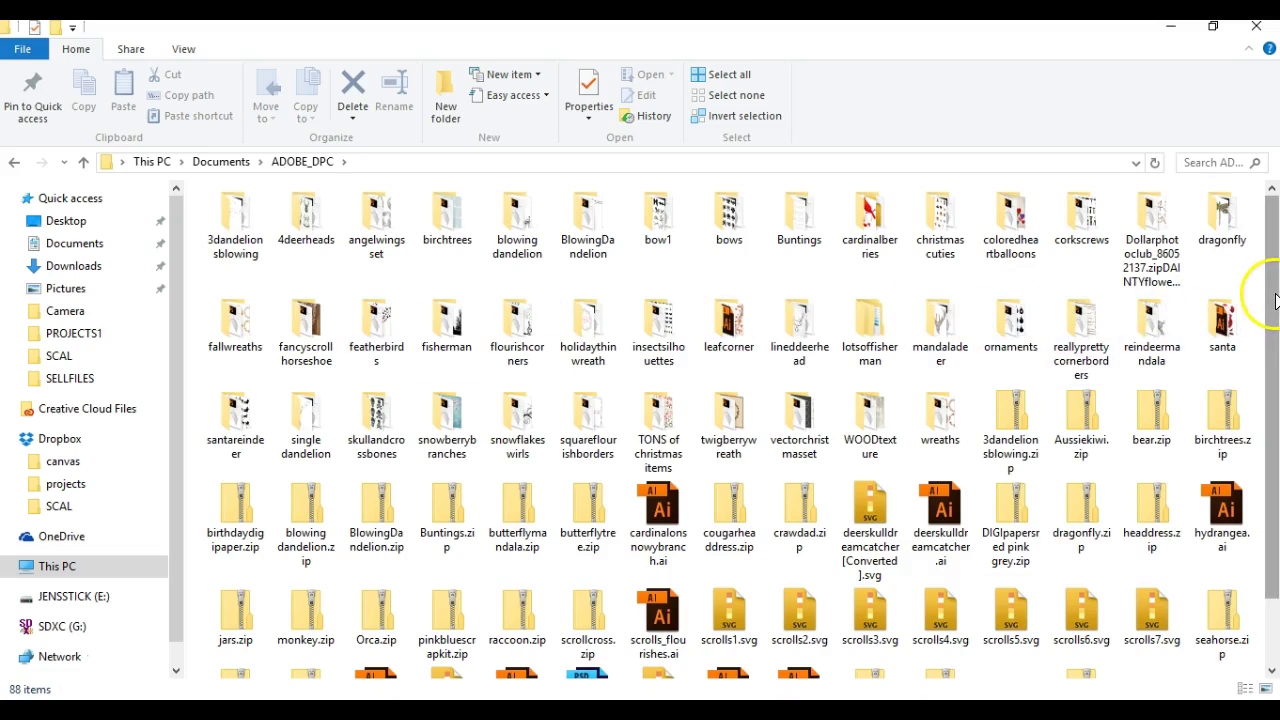
pyautogui.moveTo(1275, 300); pyautogui.dragTo(1273, 372)
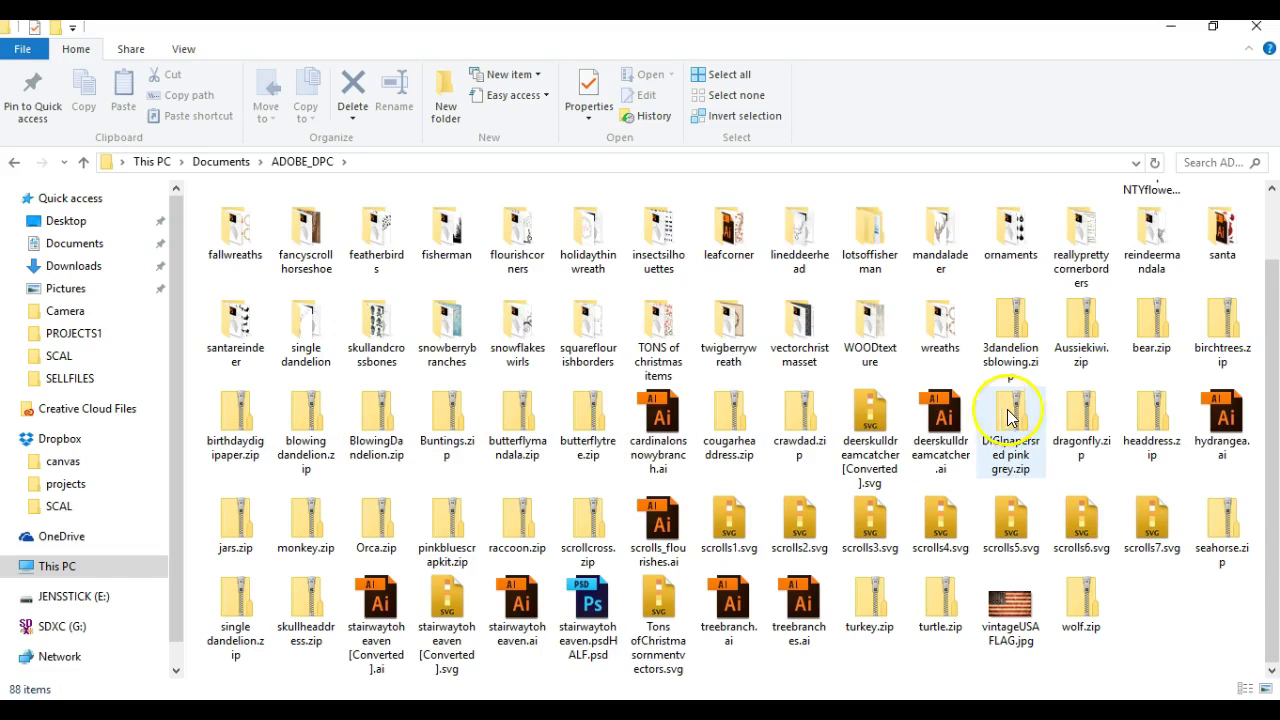
pyautogui.click(1152, 412)
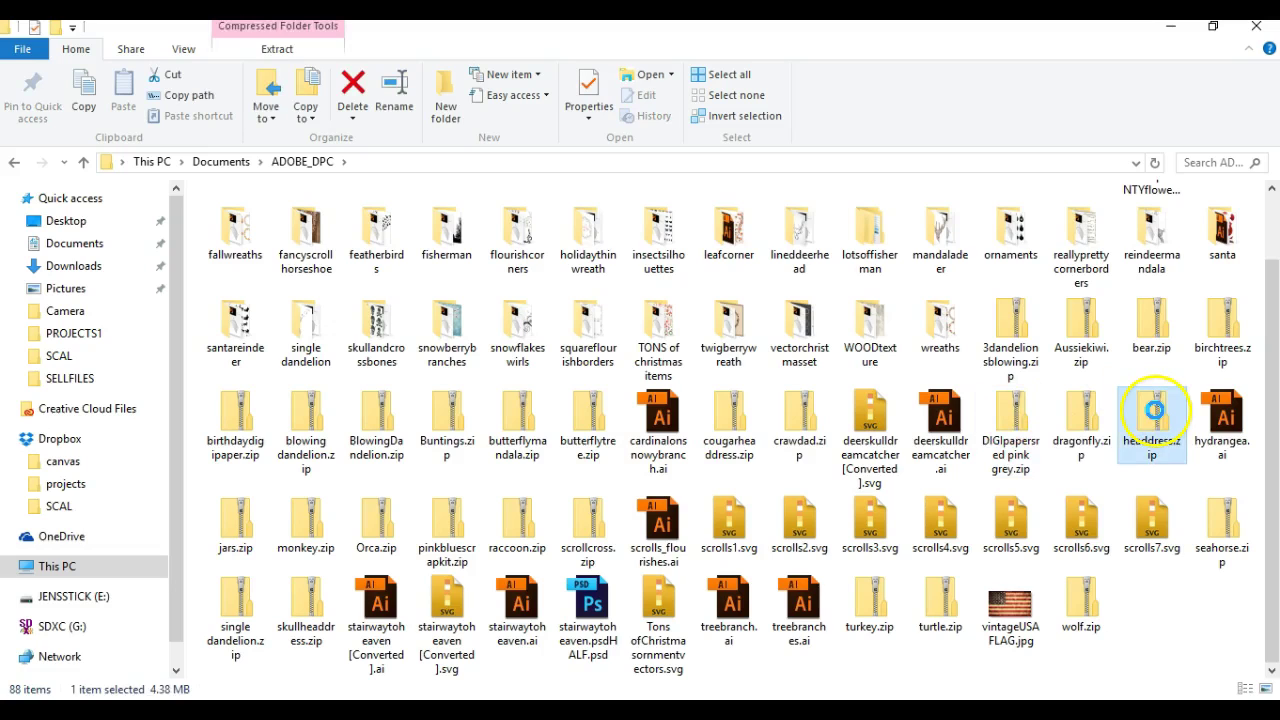
pyautogui.rightClick(1155, 410)
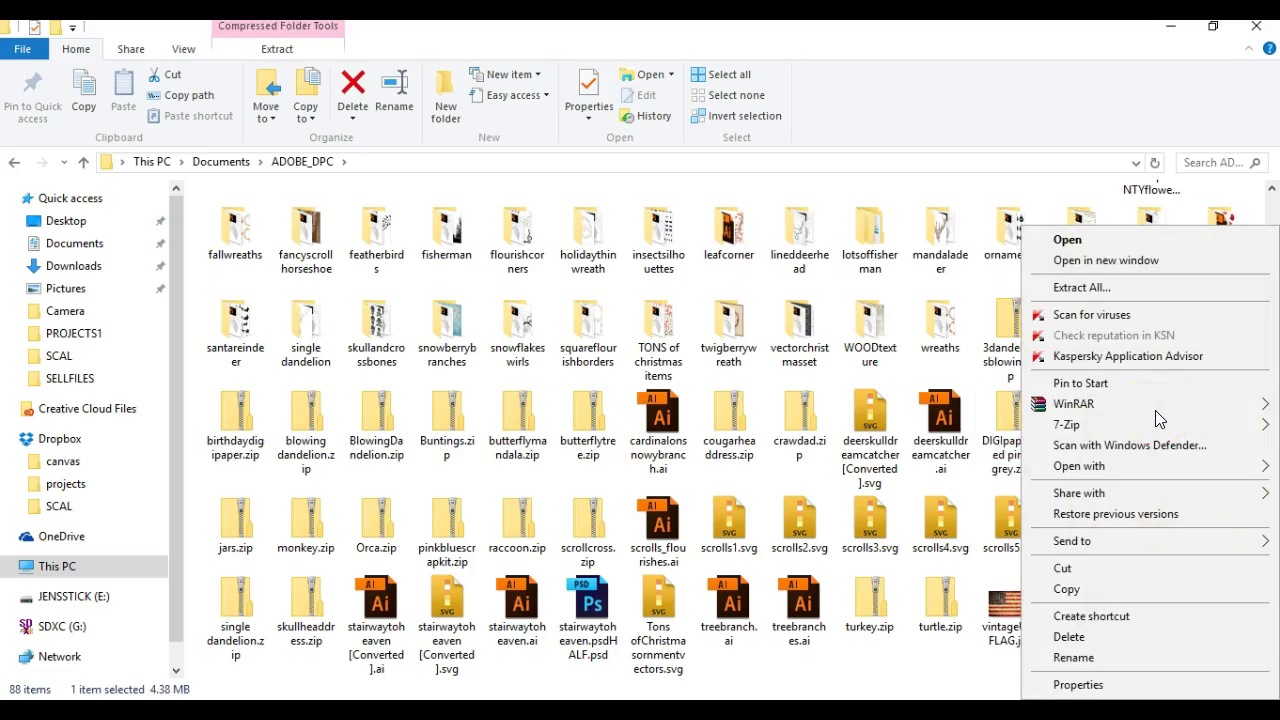
pyautogui.click(1114, 140)
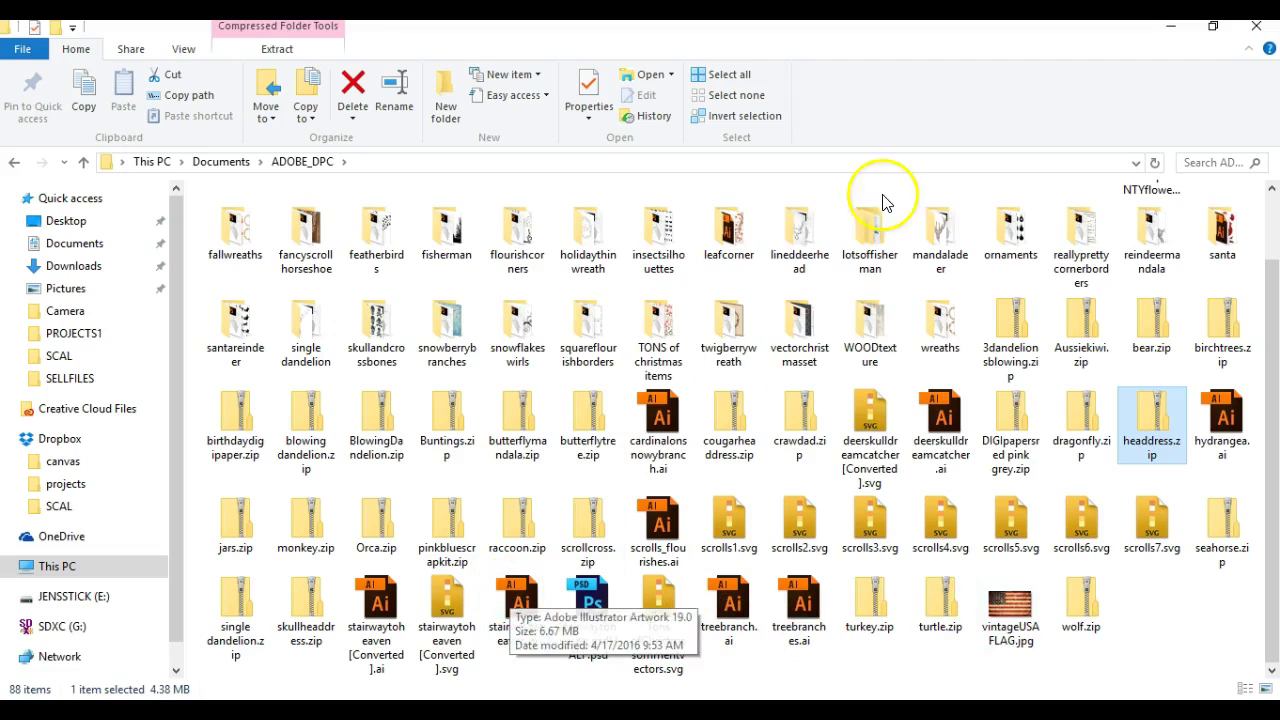
pyautogui.click(1257, 28)
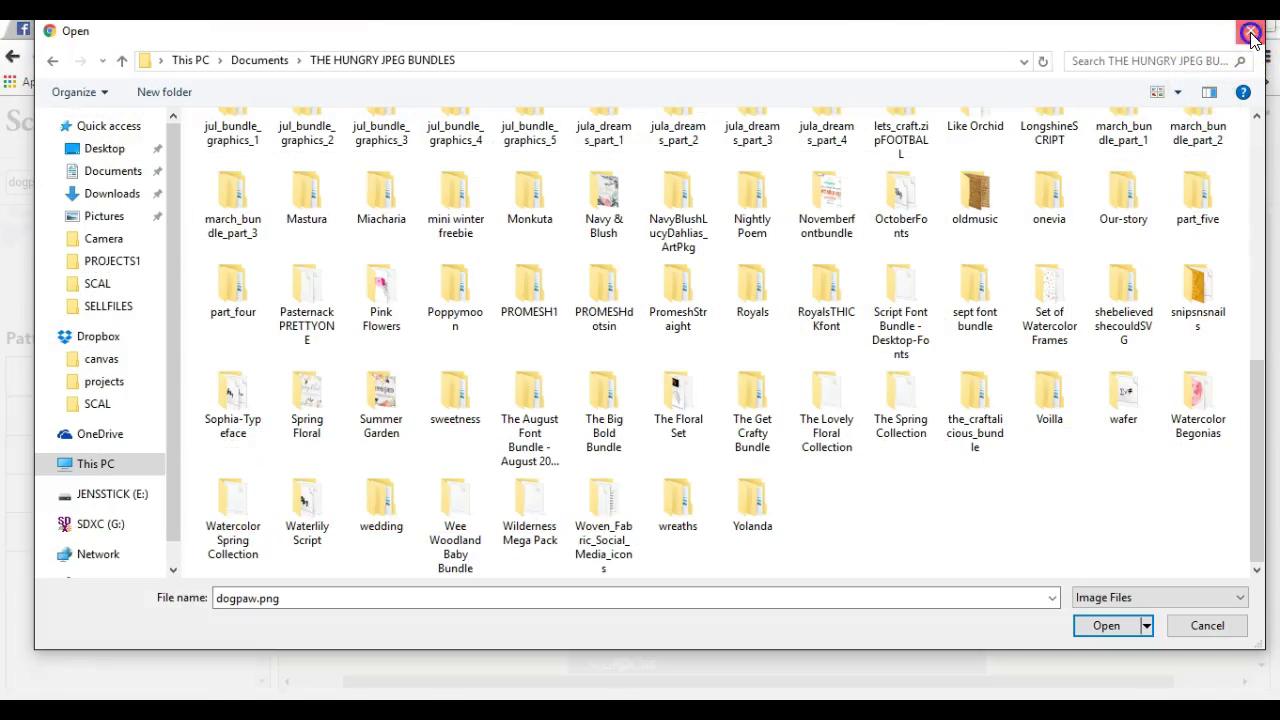
# Cancel the image file picker and close Image Tracing without tracing anything
pyautogui.click(1250, 32)
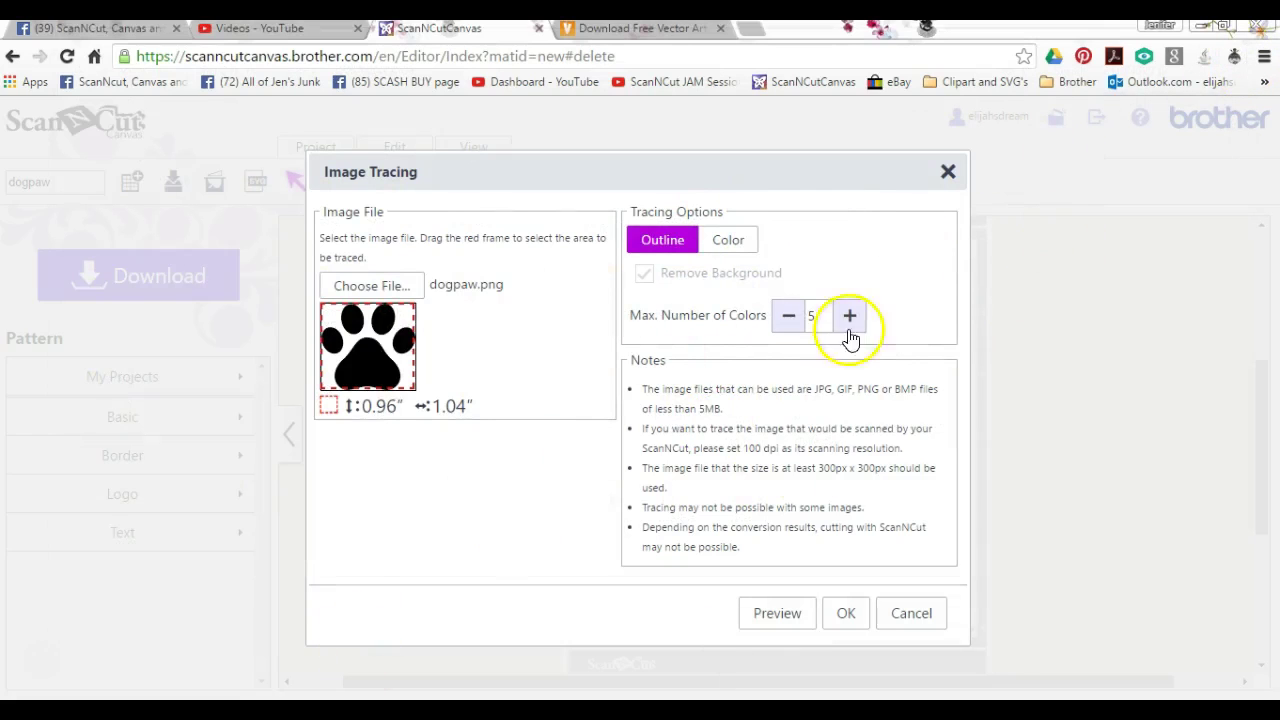
pyautogui.click(948, 170)
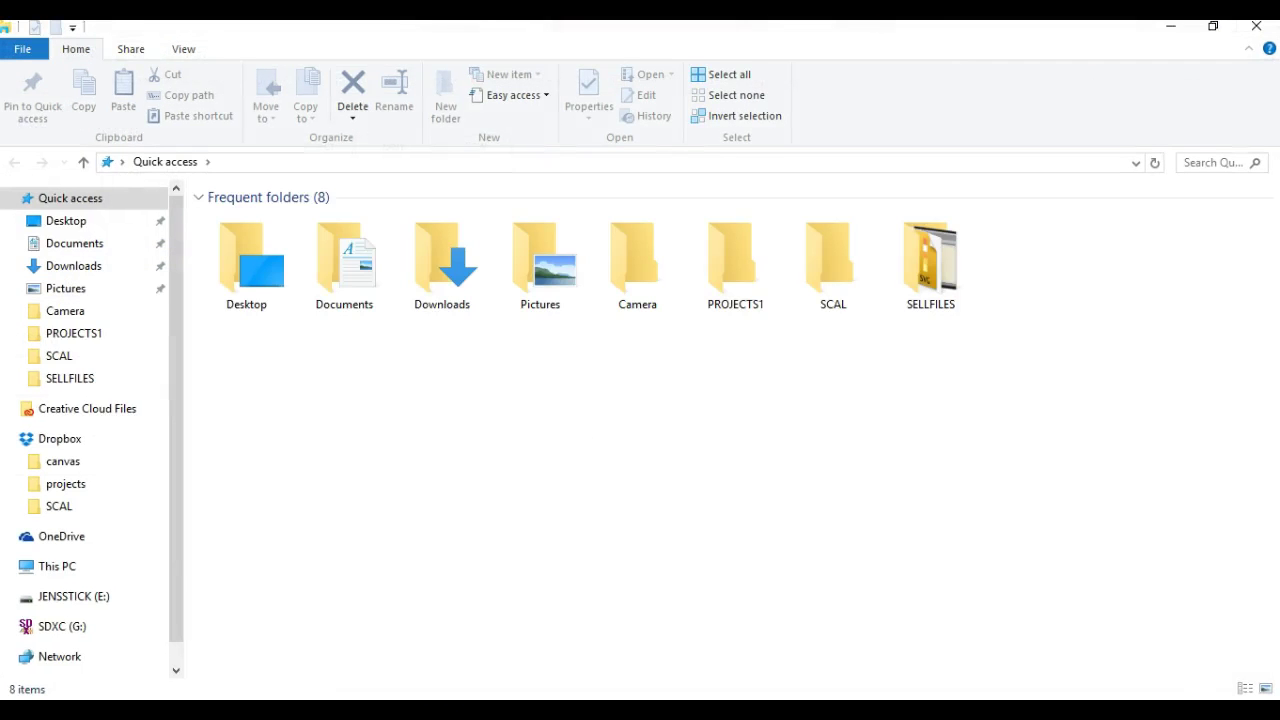
# Open Documents and bring up Extract All... for archive-2015-Apr-17-022250.zip
pyautogui.click(338, 256)
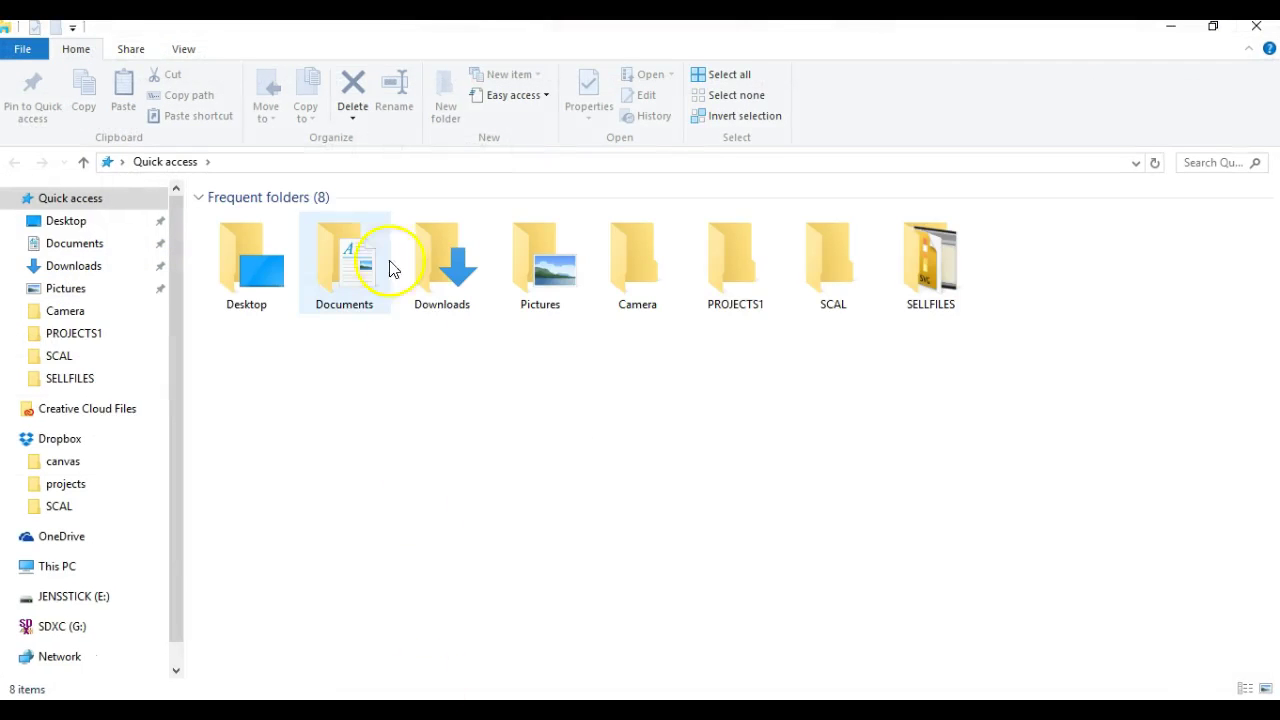
pyautogui.doubleClick(336, 256)
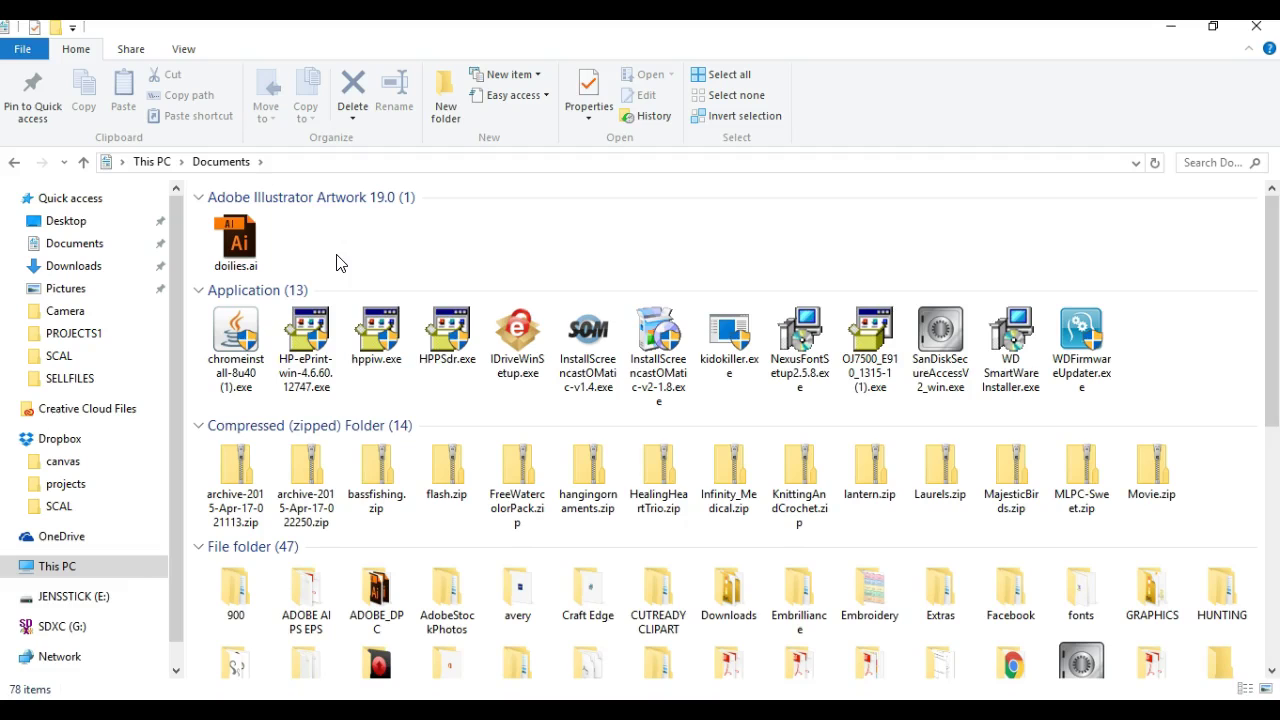
pyautogui.click(307, 474)
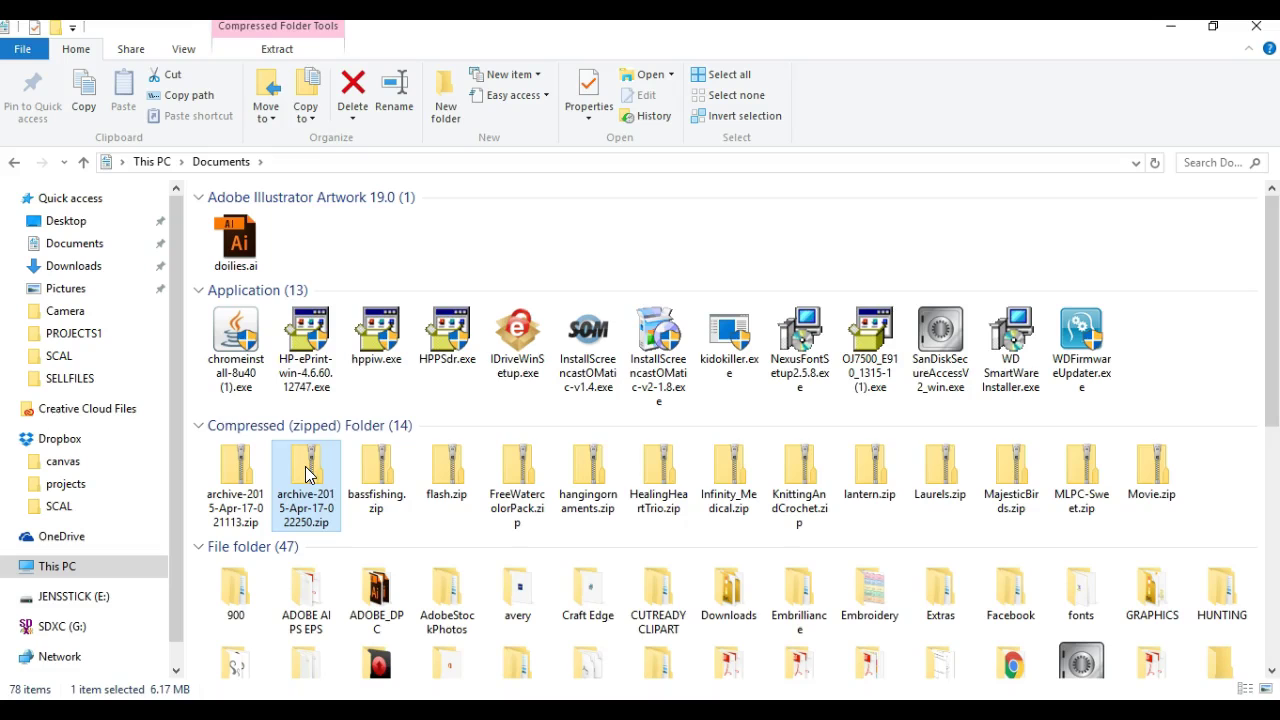
pyautogui.click(295, 506)
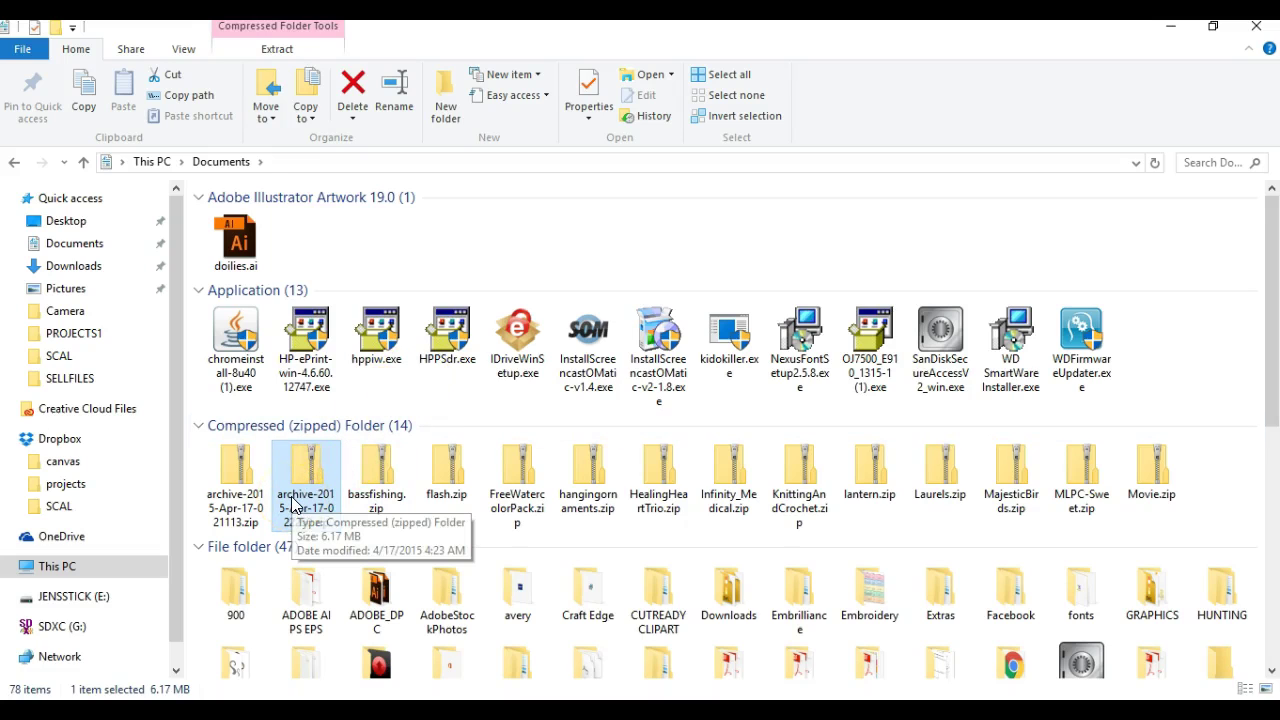
pyautogui.rightClick(295, 506)
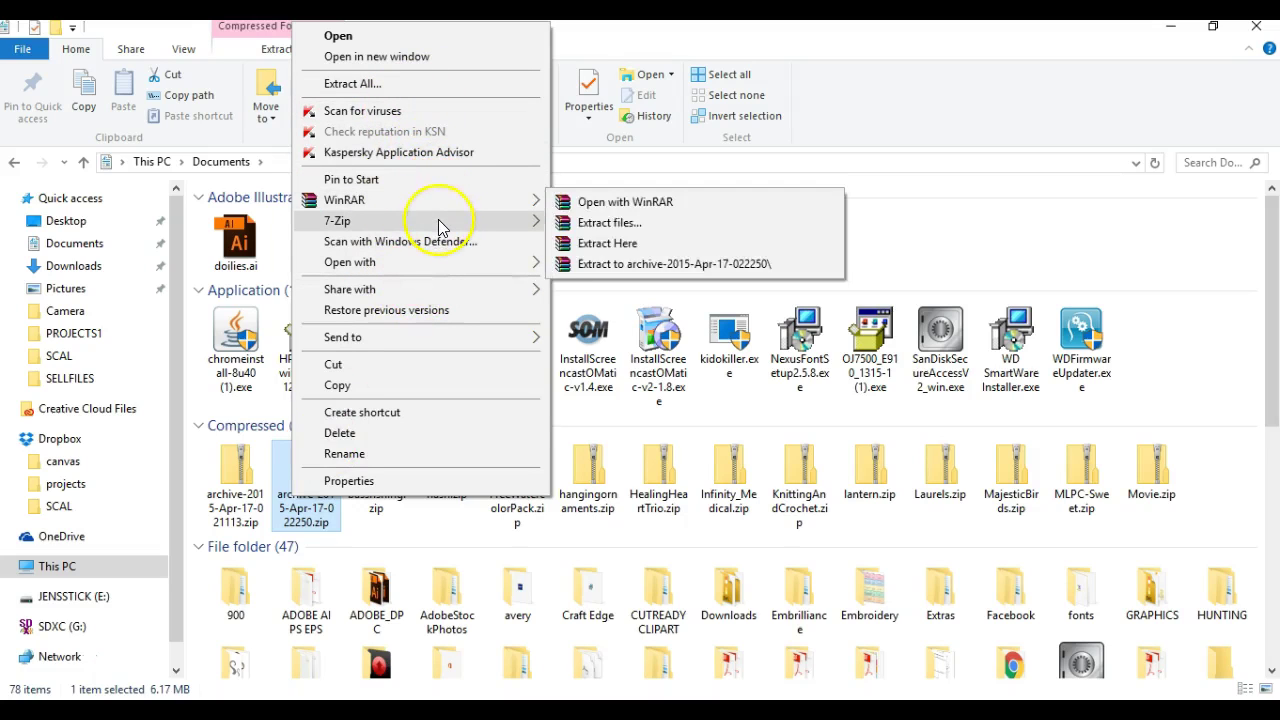
pyautogui.moveTo(440, 227)
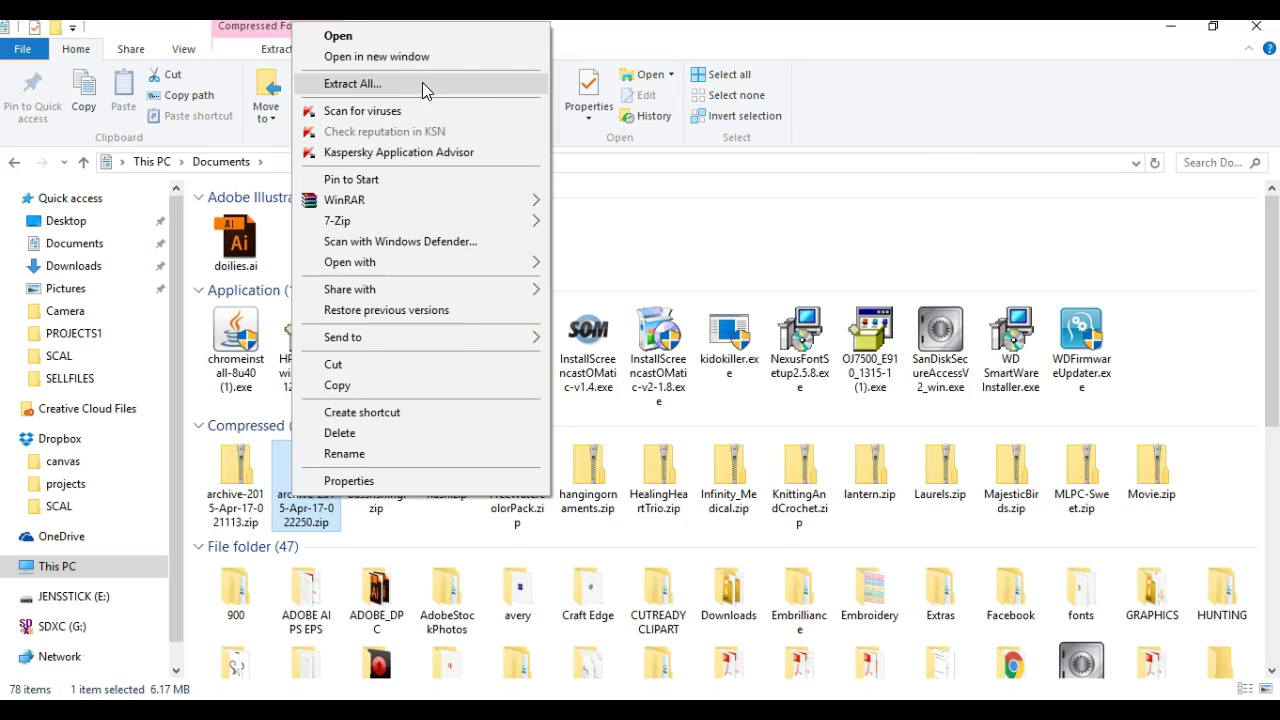
# Extract archive-2015-Apr-17-022250.zip into its suggested folder inside Documents
pyautogui.click(352, 84)
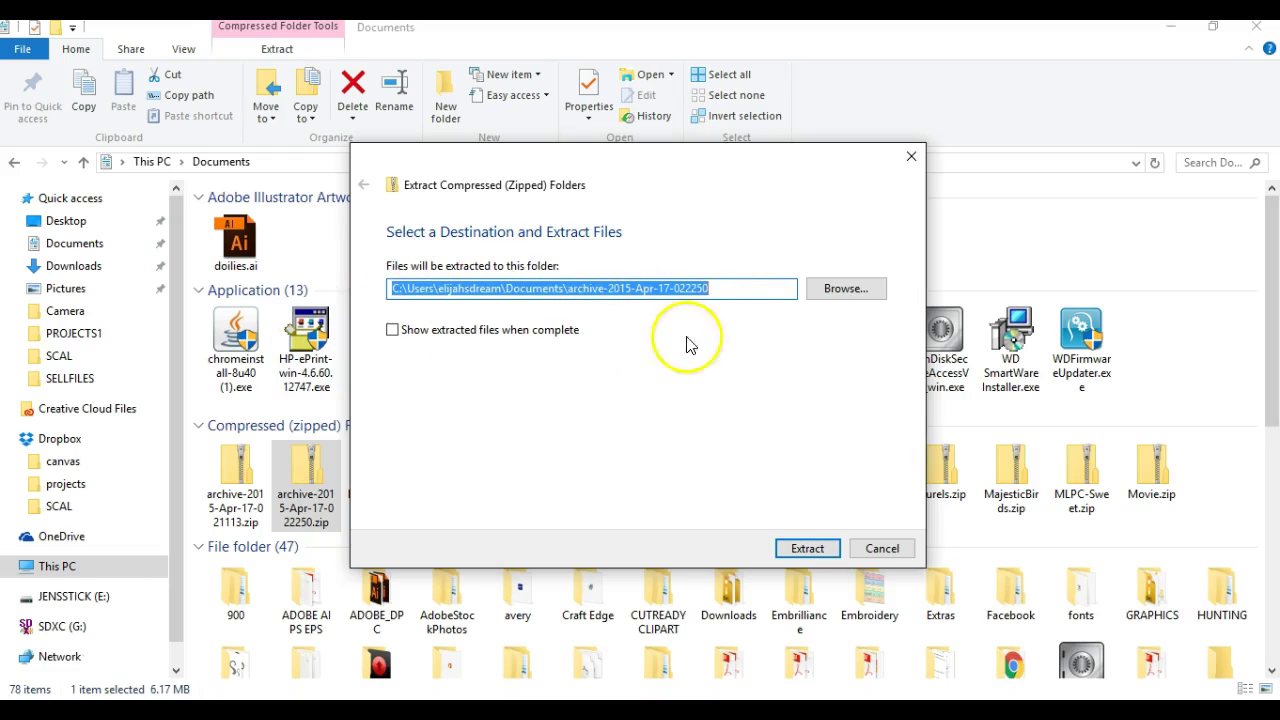
pyautogui.click(807, 552)
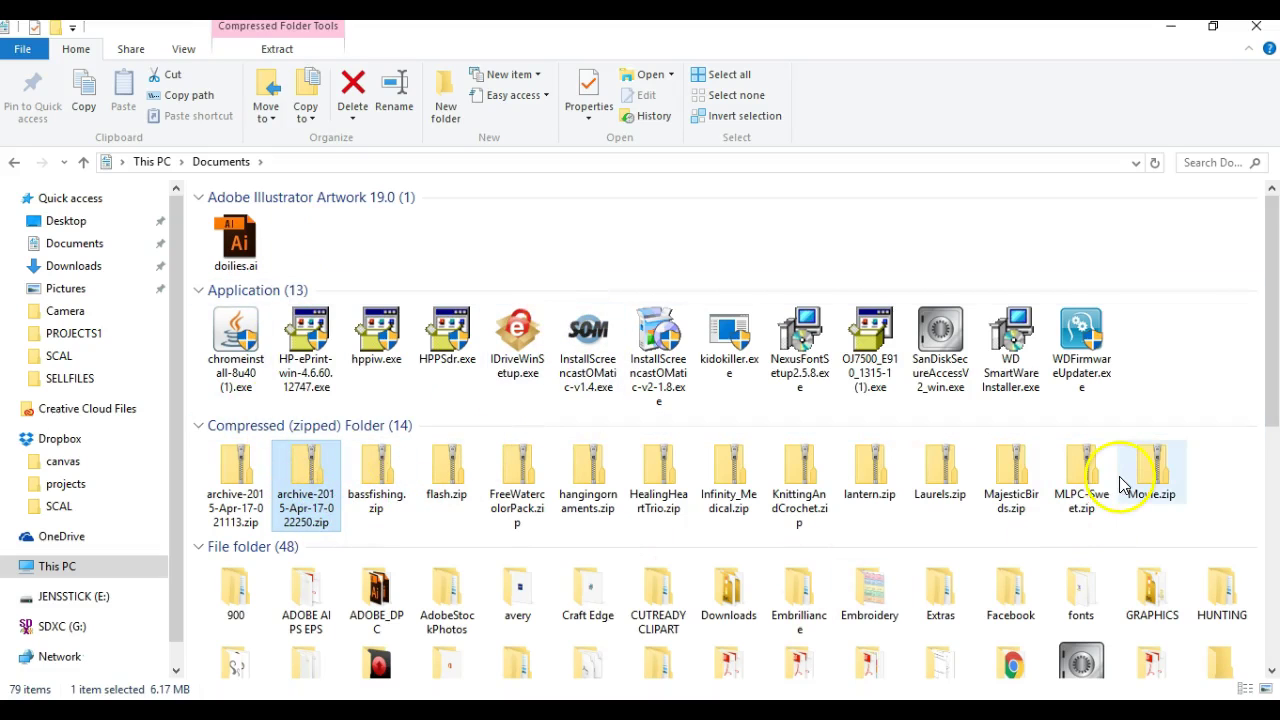
# Close File Explorer to get back to the empty dogpaw mat in ScanNCut Canvas
pyautogui.click(1255, 27)
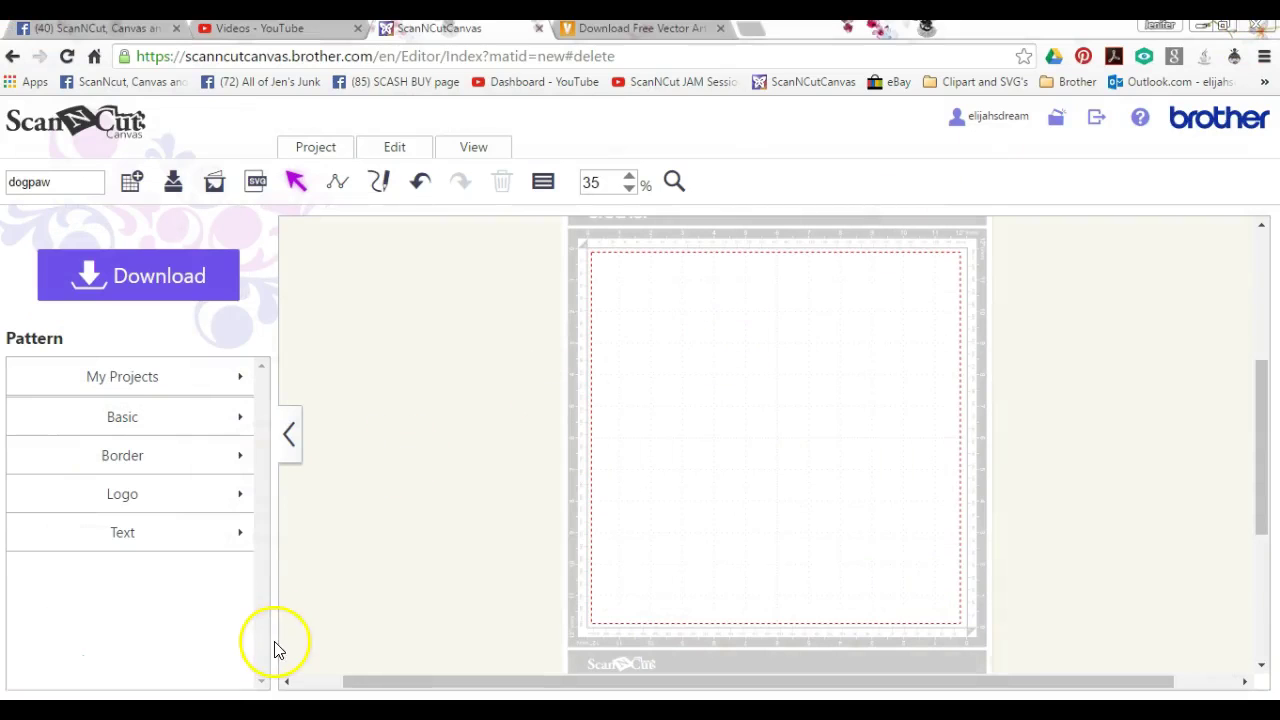